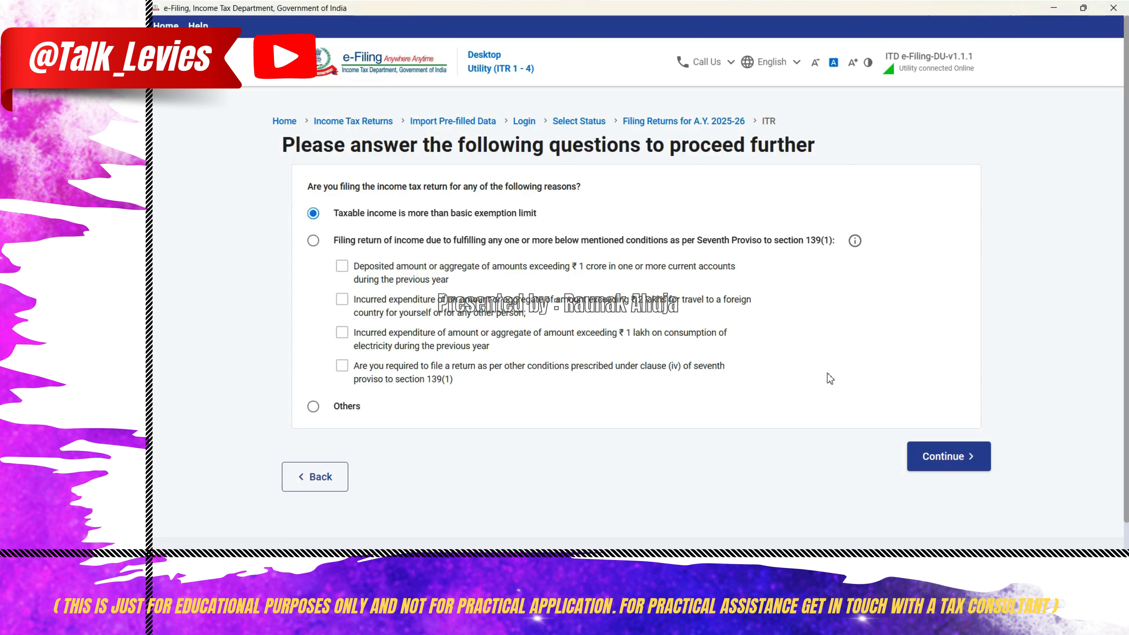
- Give taxable income above the basic exemption limit as the filing reason and accept the preselected schedules, skipping the schedule questions
click(313, 215)
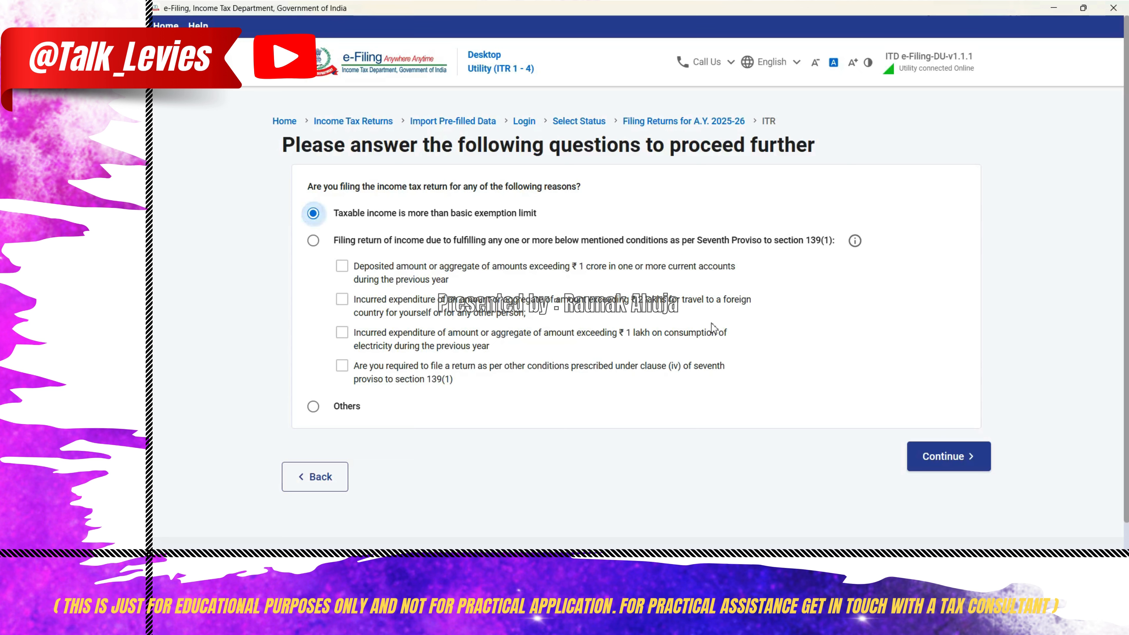
click(957, 458)
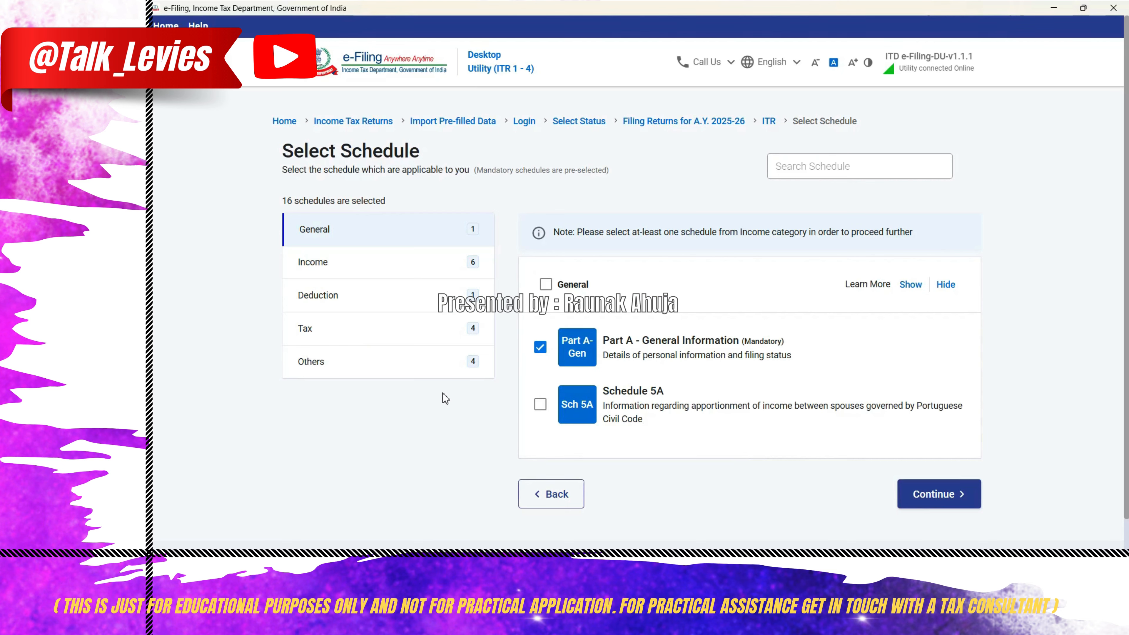
click(409, 261)
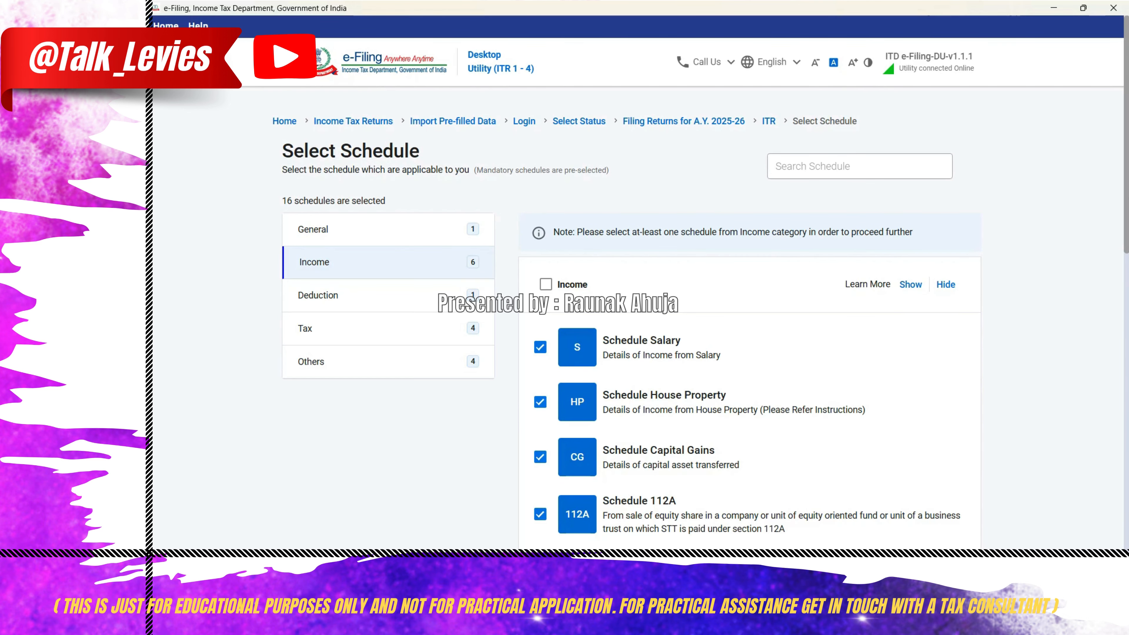
scroll(944, 446, down, 15)
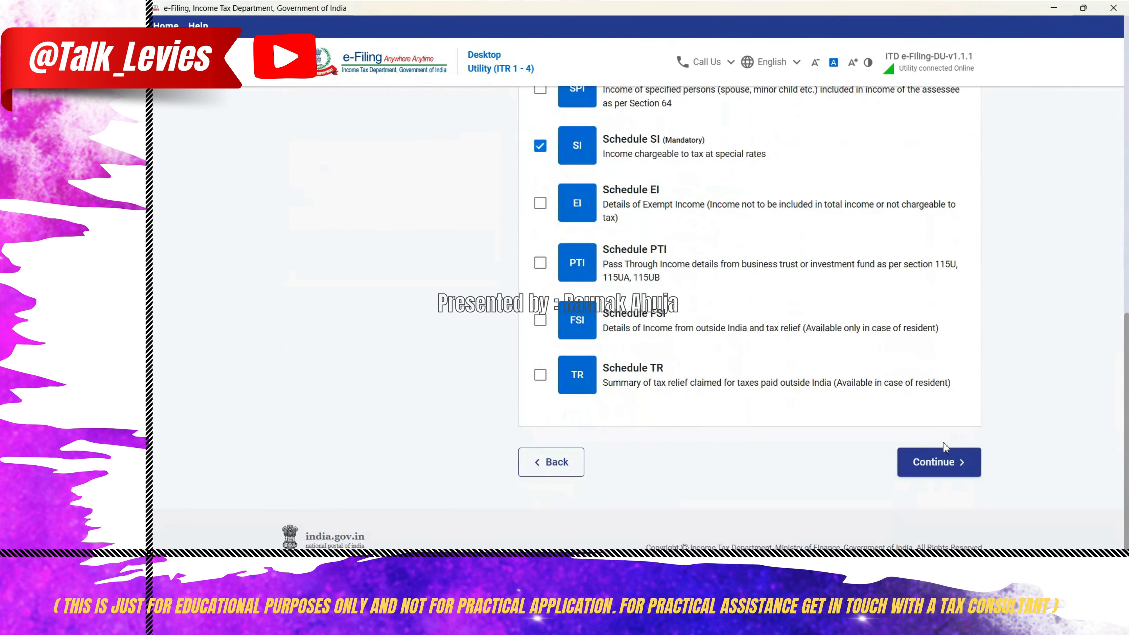
click(938, 464)
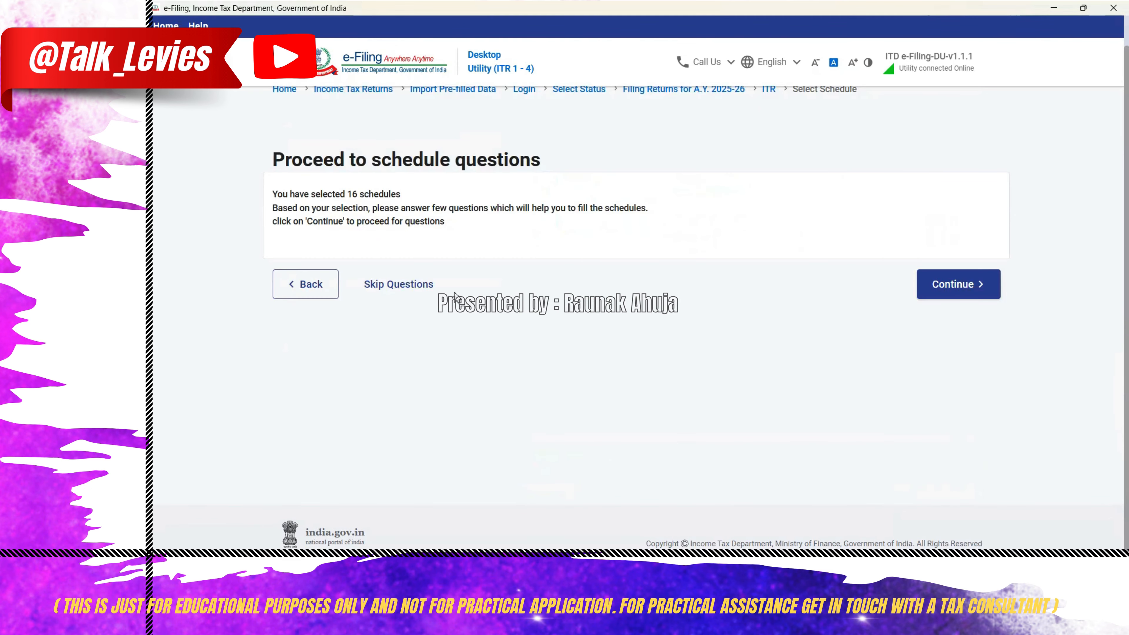
click(383, 287)
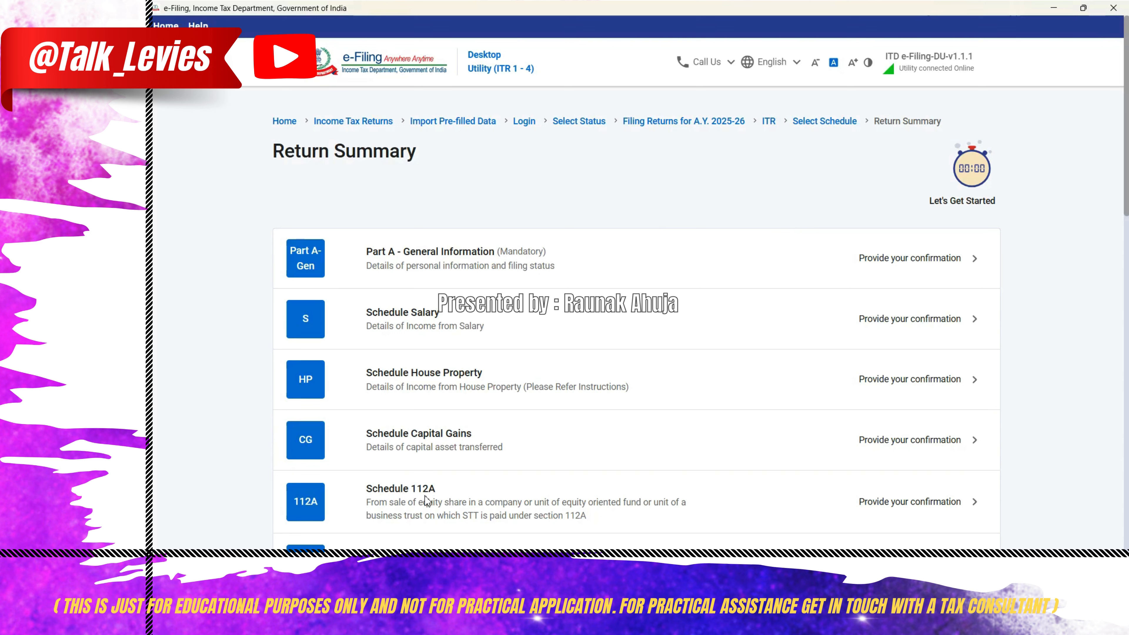
- Add a Schedule 112A entry acquired on or before 31st January 2018 and transferred before 23rd July 2024
click(935, 496)
click(645, 308)
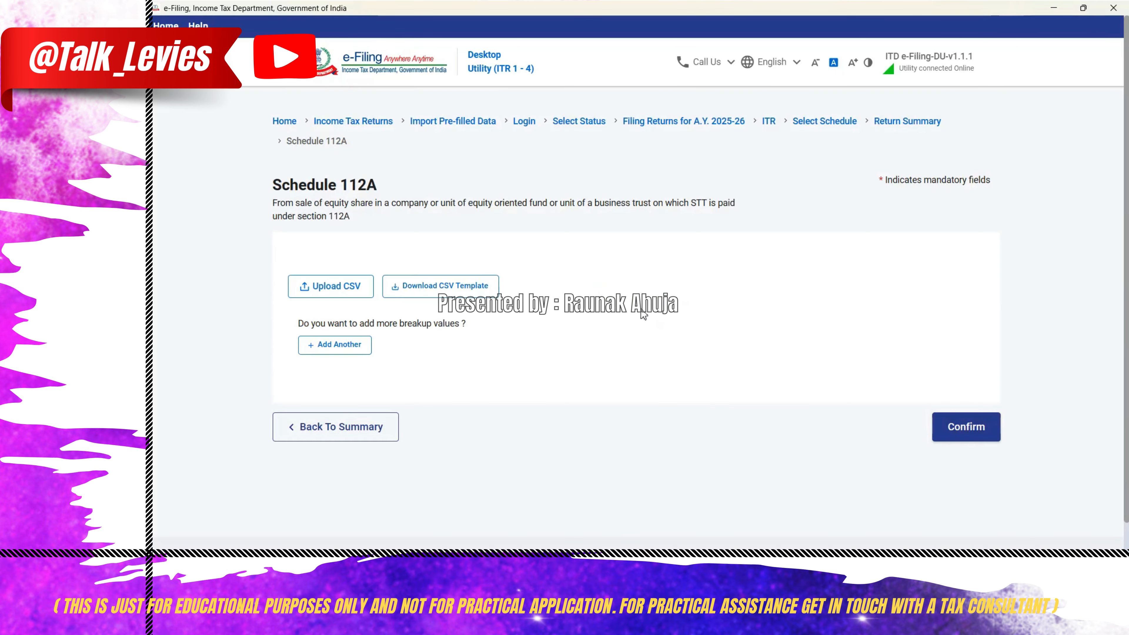
click(342, 350)
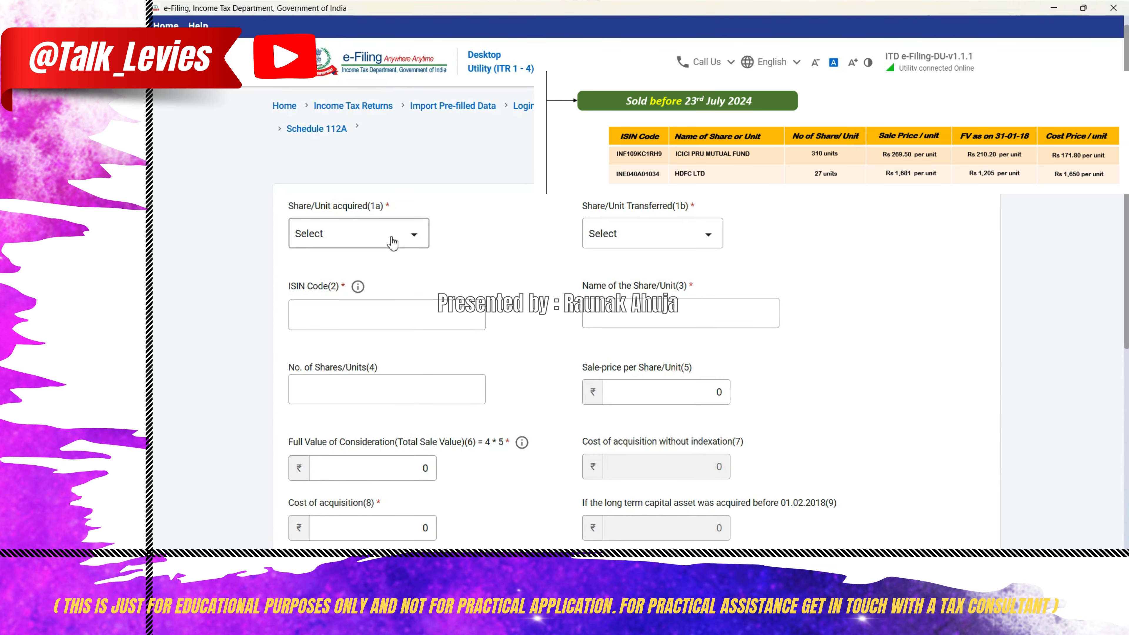
click(392, 242)
click(378, 294)
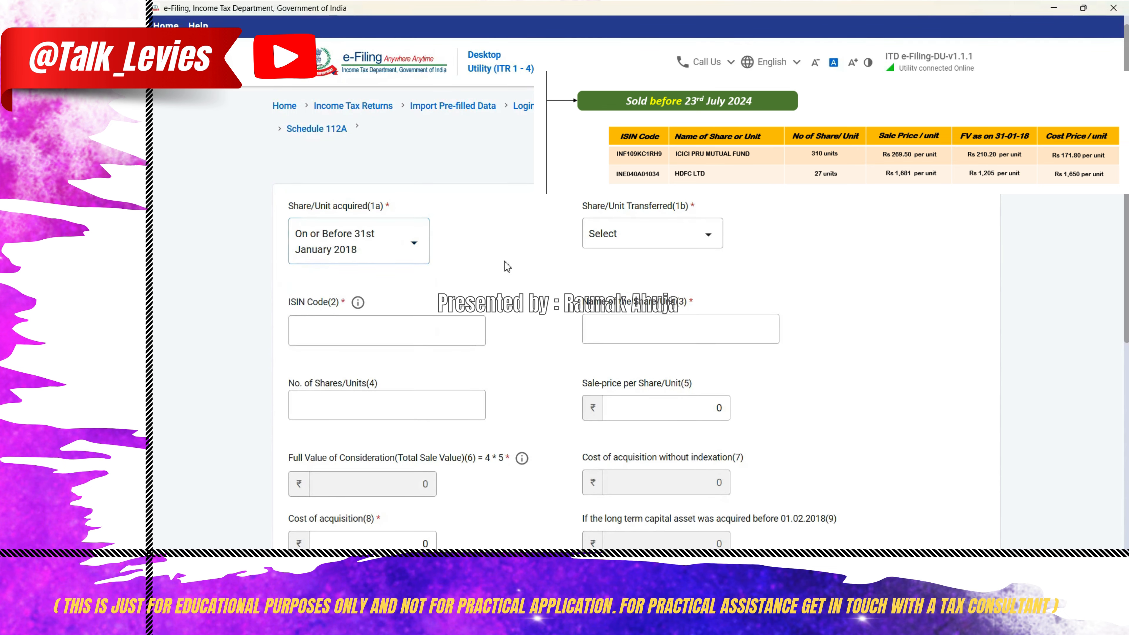
click(662, 244)
click(650, 294)
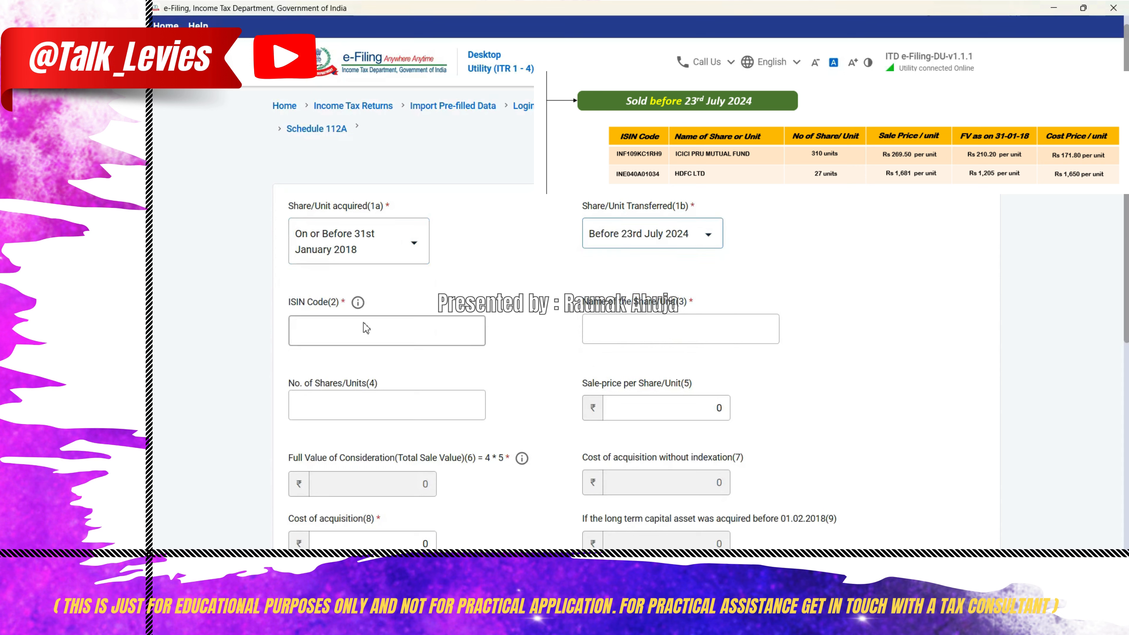
- Enter INF109KC1RH9 as the ISIN code of the mutual fund in the new entry
click(351, 333)
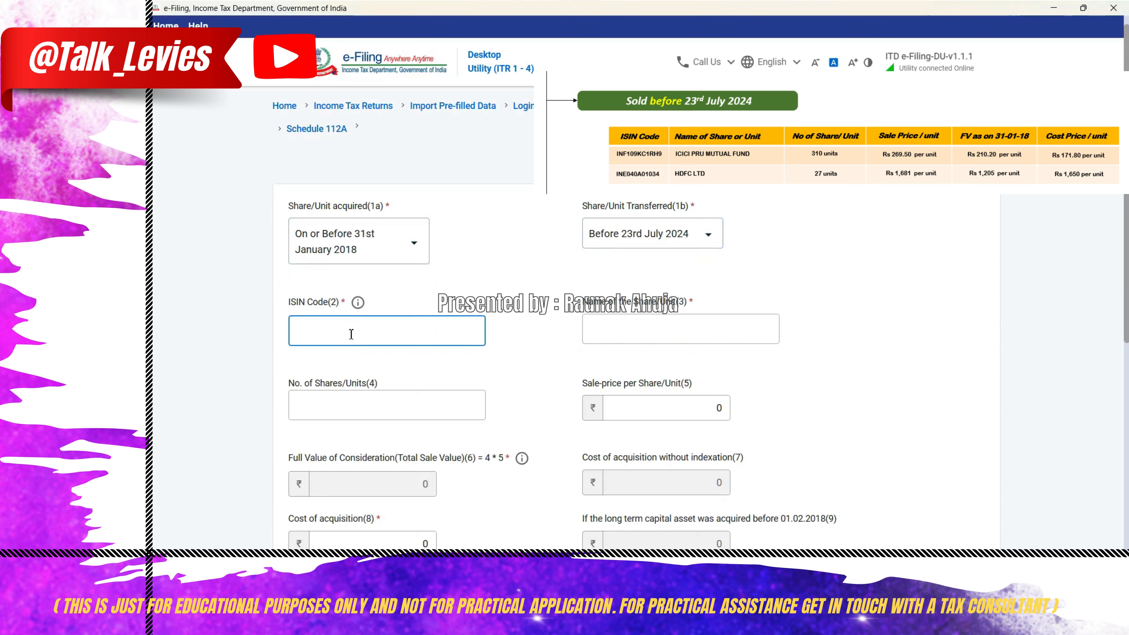
text(IN)
text(F109)
text(K)
text(V)
text(C)
text(1RH9)
key(Tab)
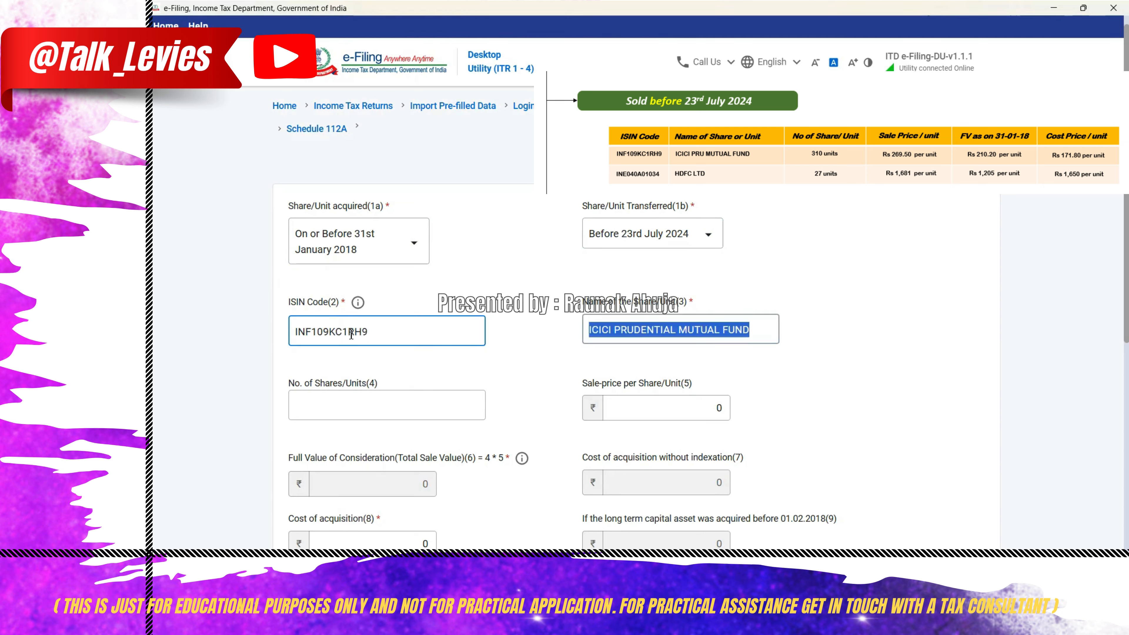
- Set the number of units to 310 and the sale price per unit to 269.50
key(Tab)
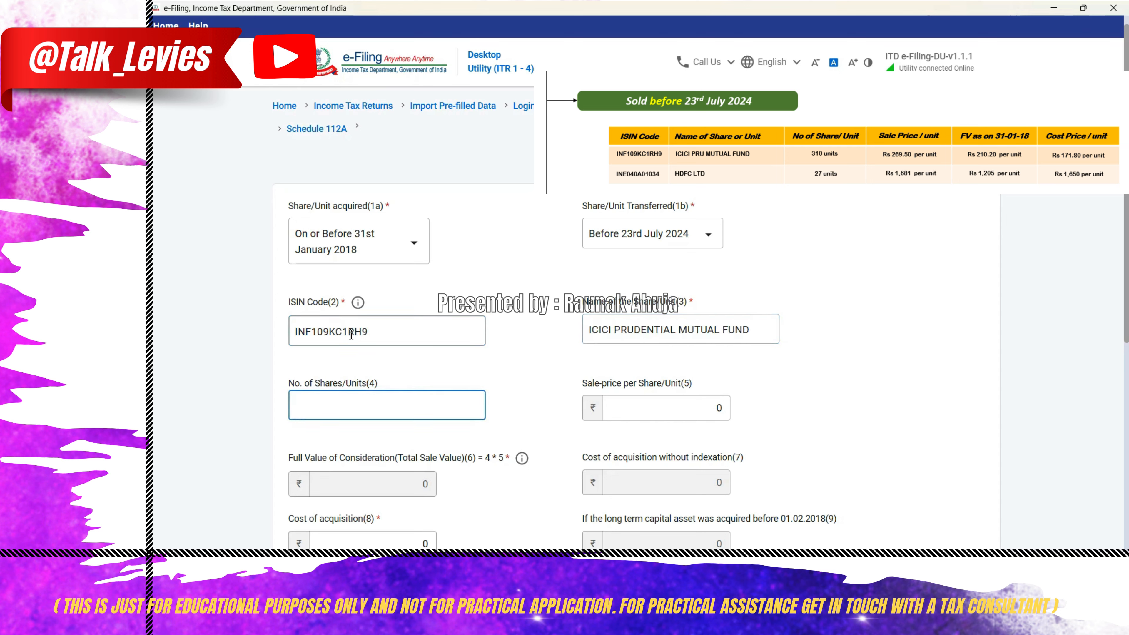
text(310)
key(Tab)
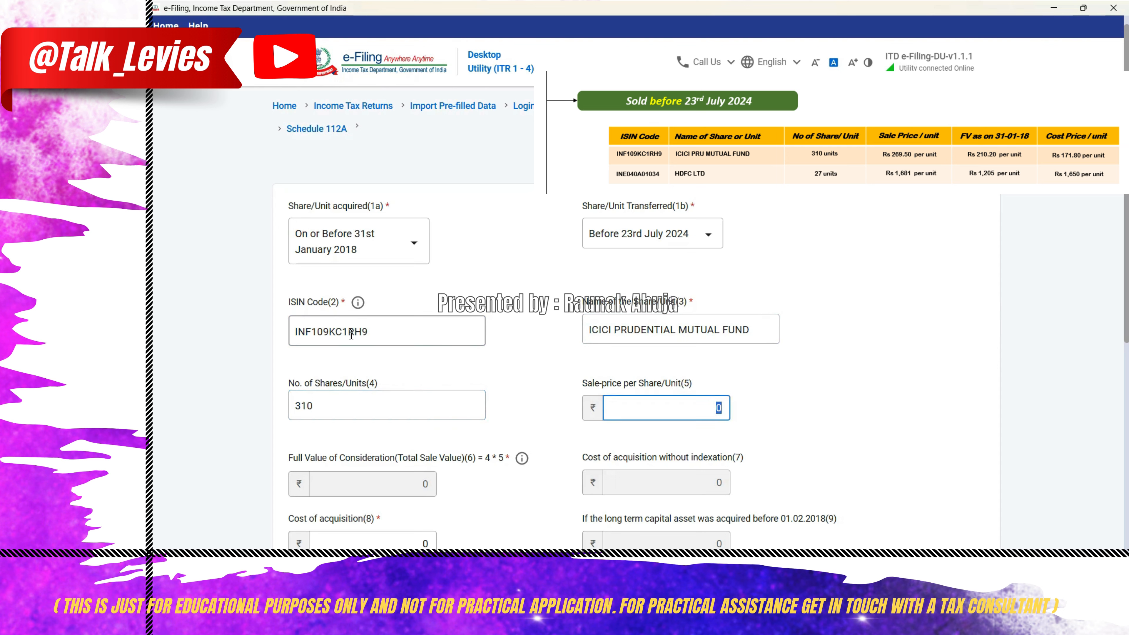
text(269.50)
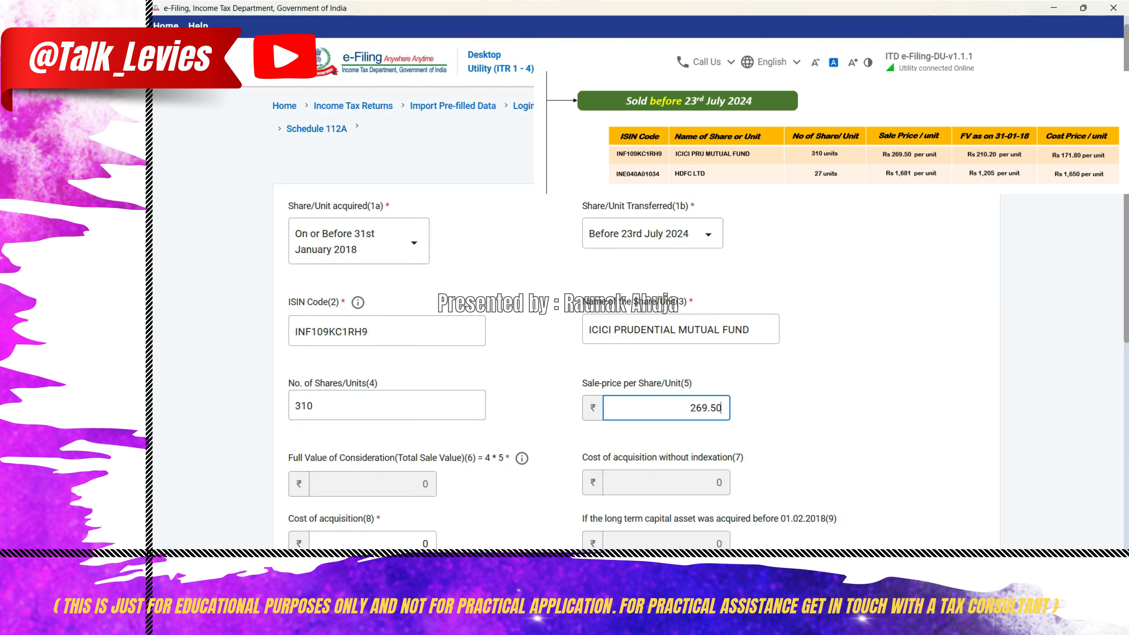
- Open the Windows Calculator to work out the cost of acquisition
scroll(380, 453, down, 2)
click(380, 453)
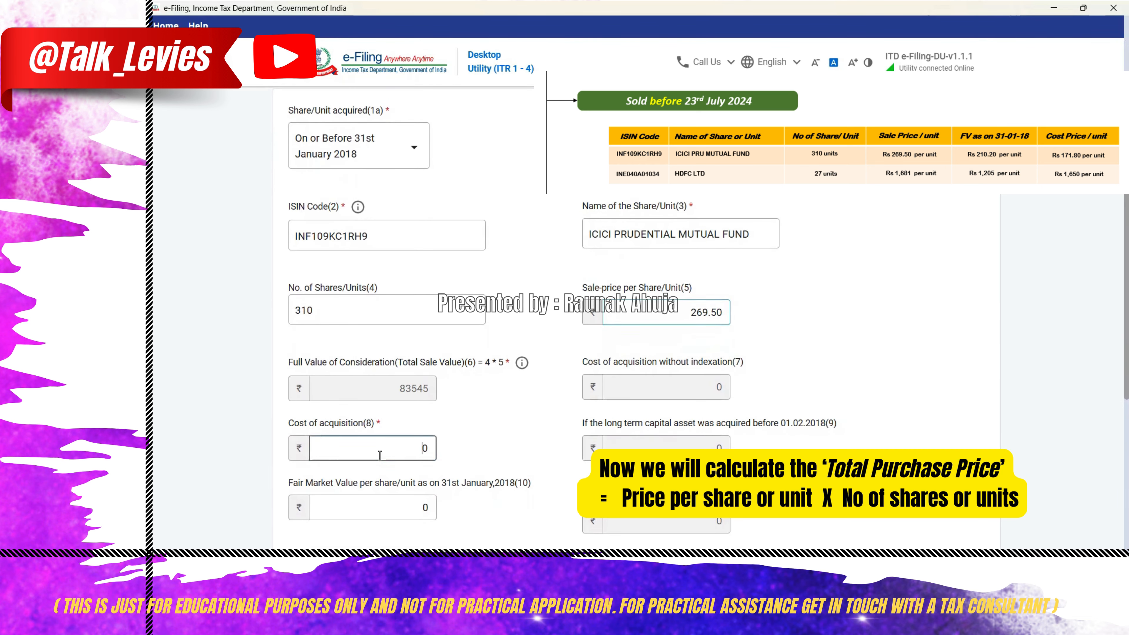
click(505, 419)
key(super+r)
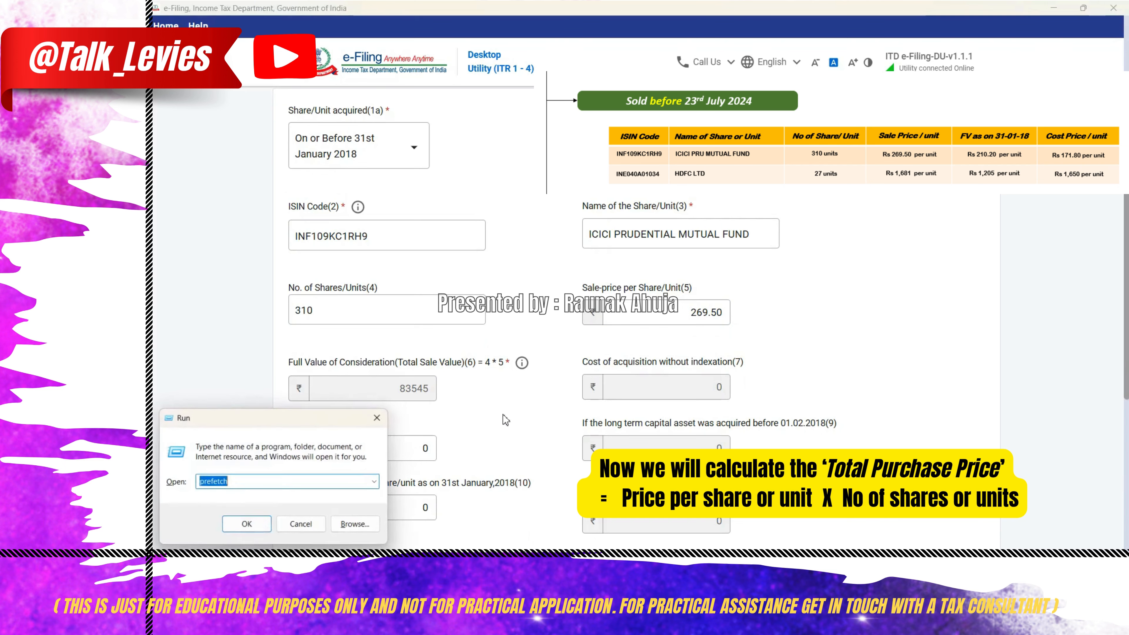
text(CALC)
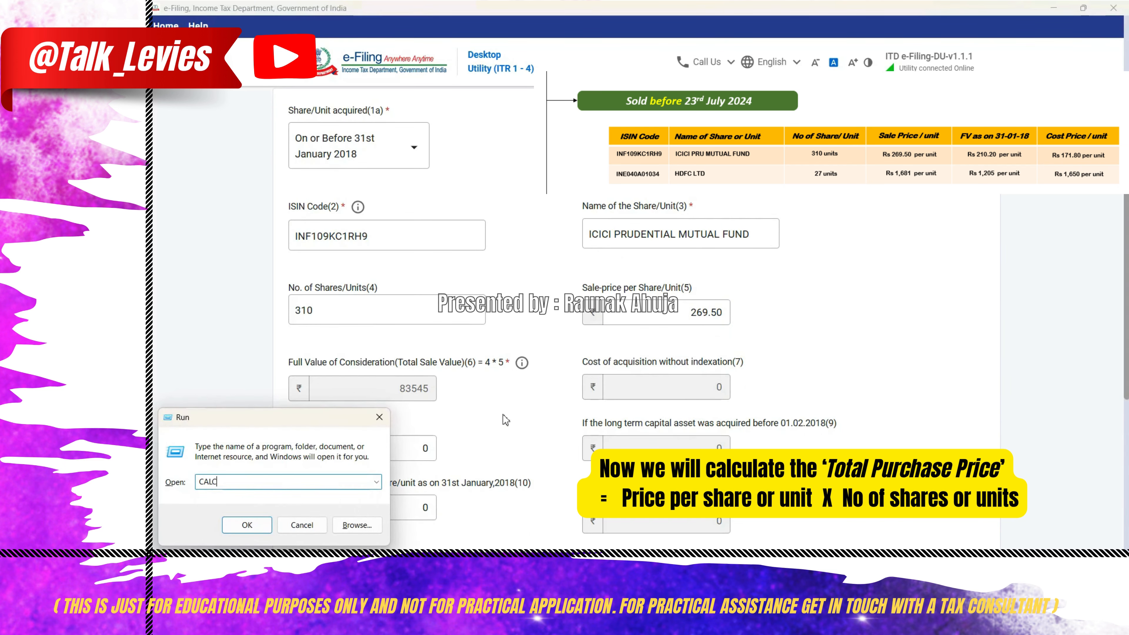
key(Return)
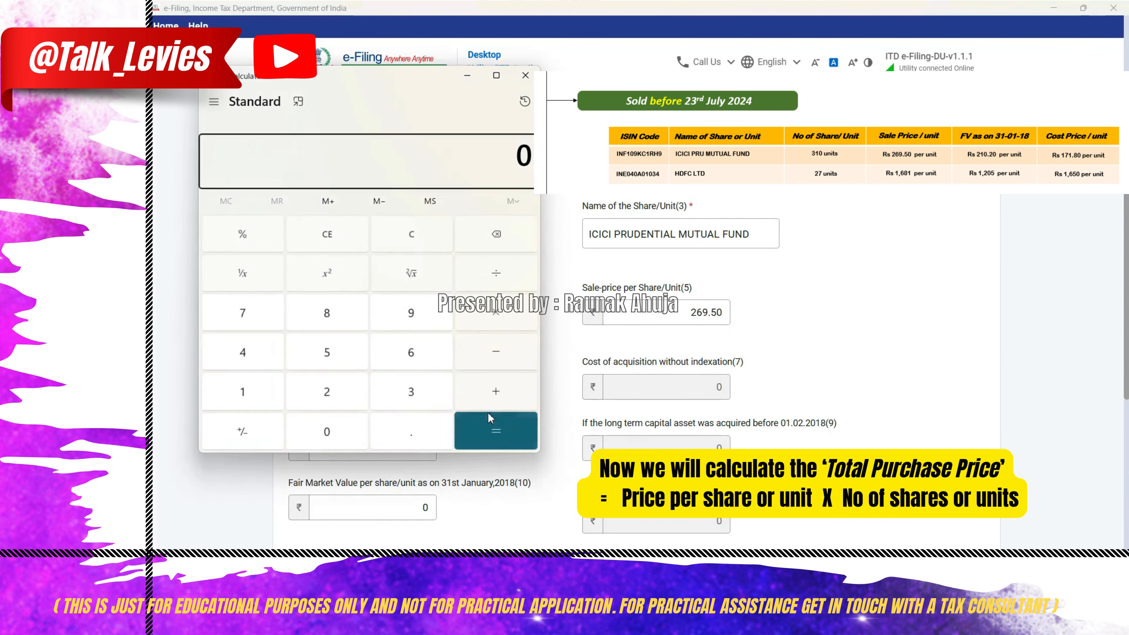
- Multiply the cost price of 171.8 per unit by 310 units, then close the Calculator
click(460, 168)
text(181)
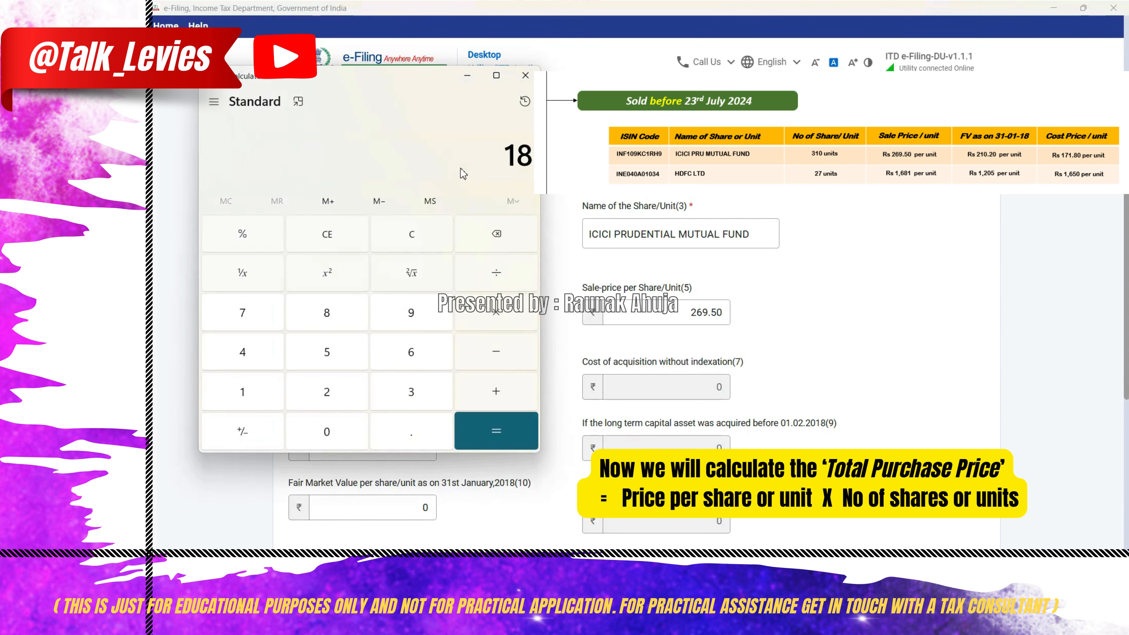
key(BackSpace)
key(BackSpace)
text(71.8)
key(asterisk)
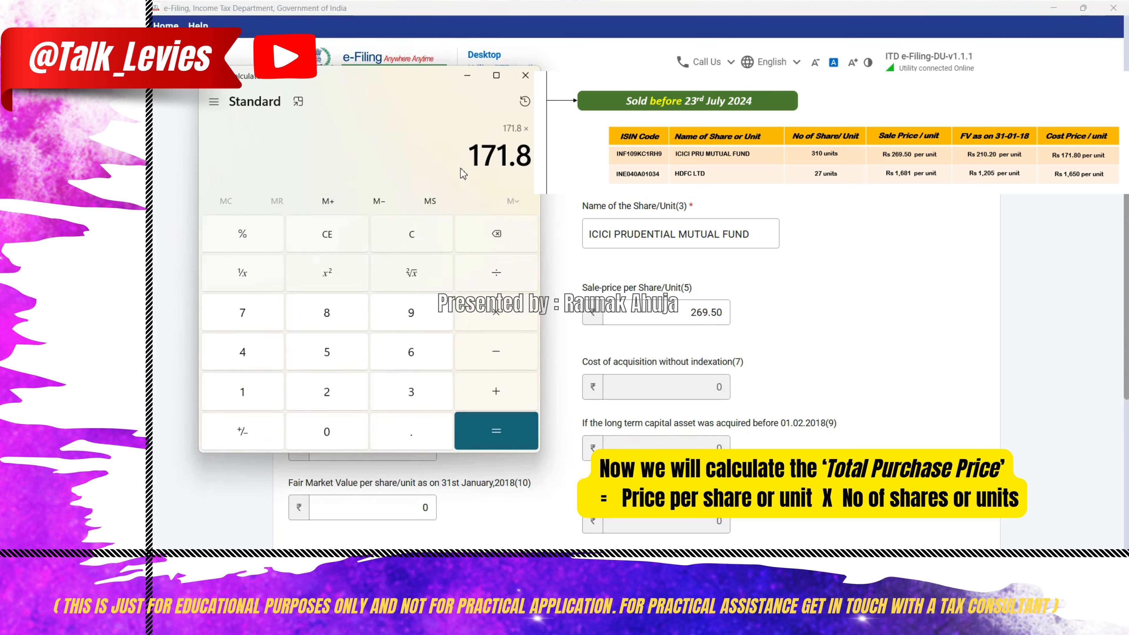
text(310)
key(Return)
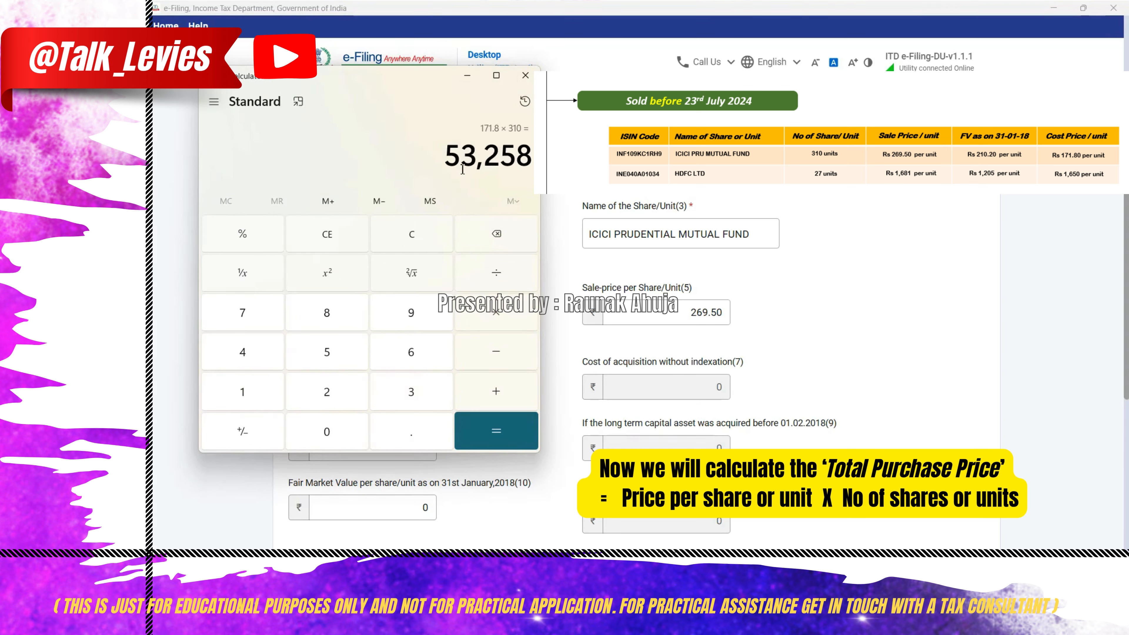
click(524, 75)
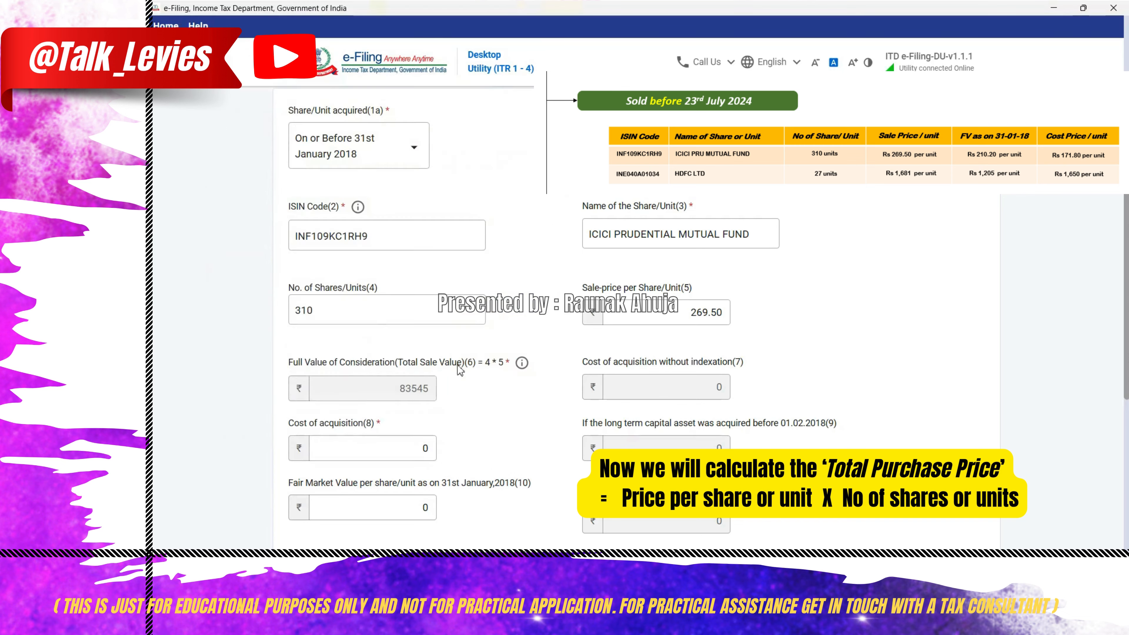
- Set the cost of acquisition to 53258 and the fair market value per unit as on 31st January 2018 to 210.20
click(412, 442)
text(53258)
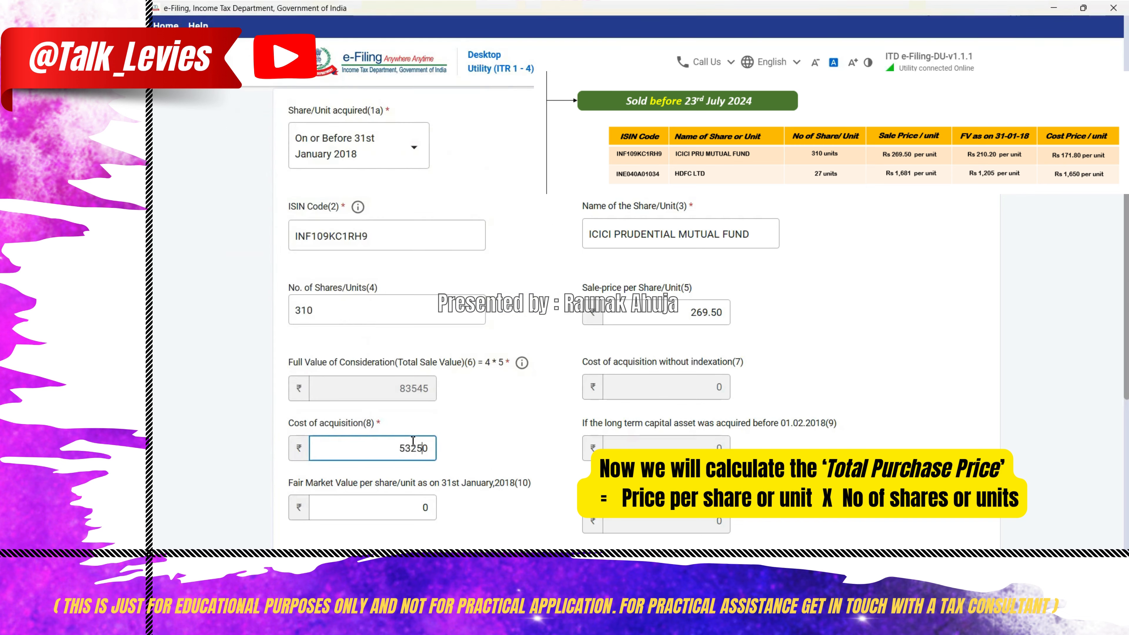
key(Delete)
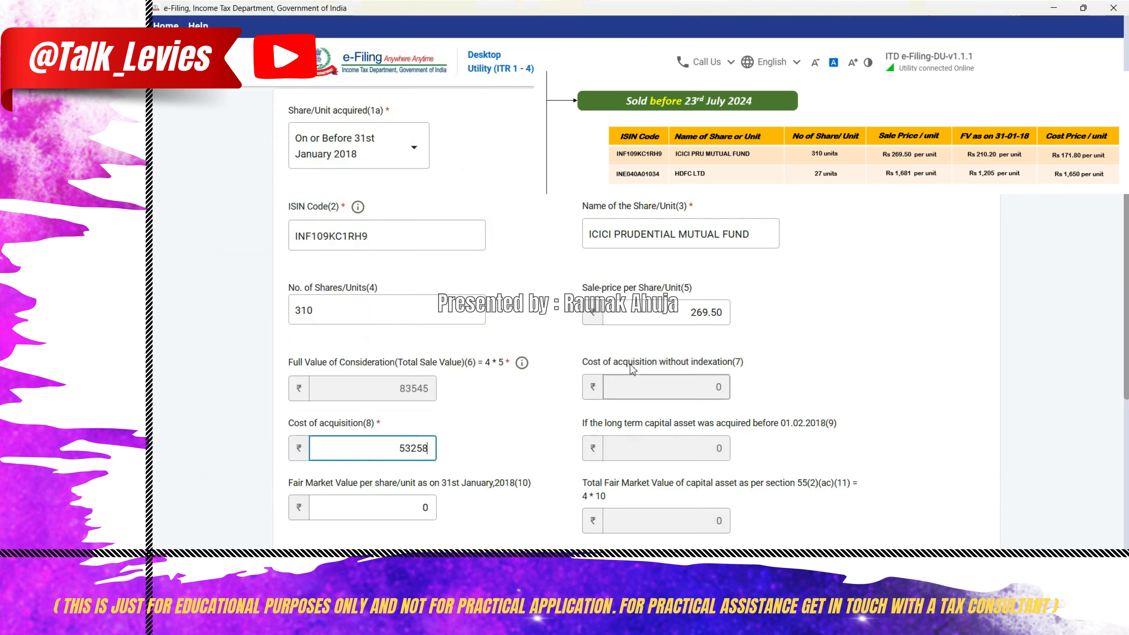
click(417, 508)
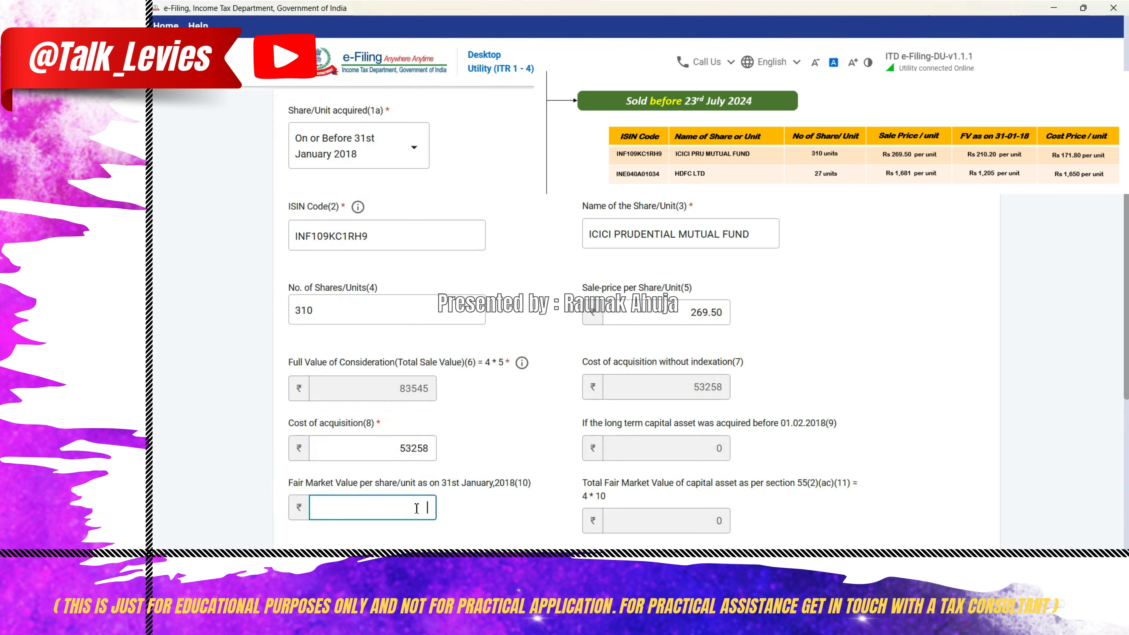
text(210.20)
click(499, 449)
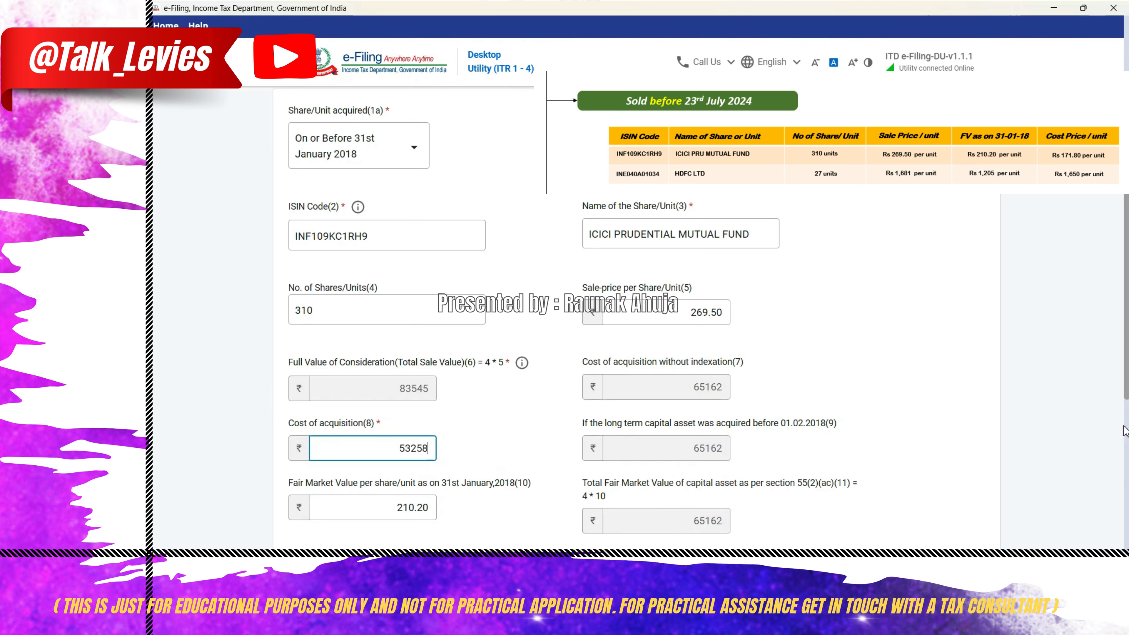
- Save the ICICI Prudential Mutual Fund entry in Schedule 112A
scroll(502, 454, down, 2)
scroll(426, 456, down, 2)
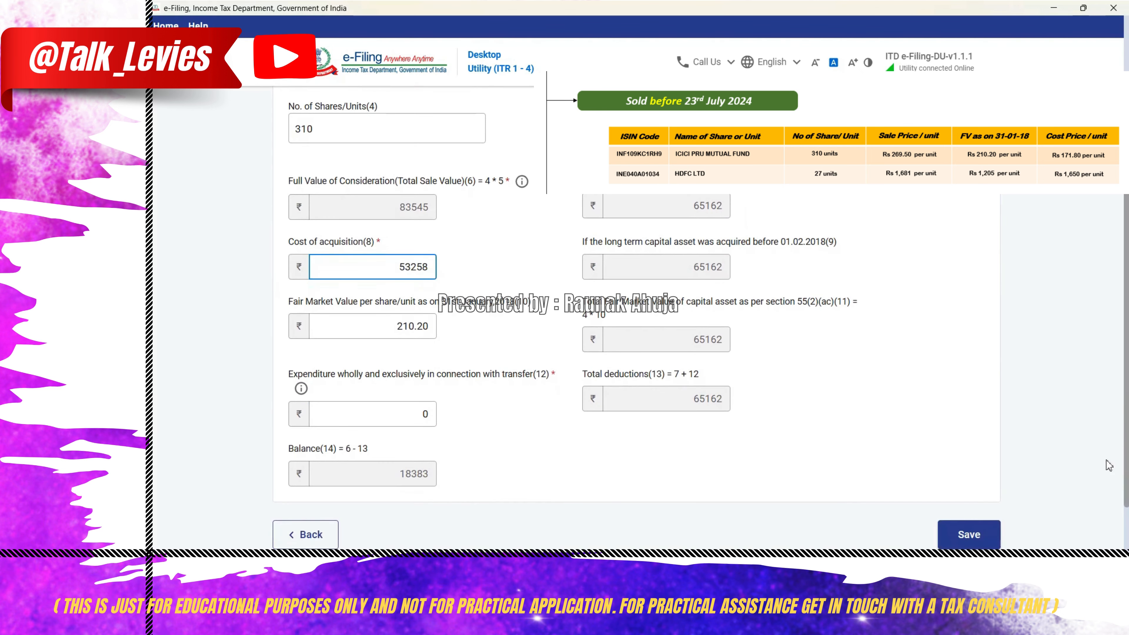
click(971, 533)
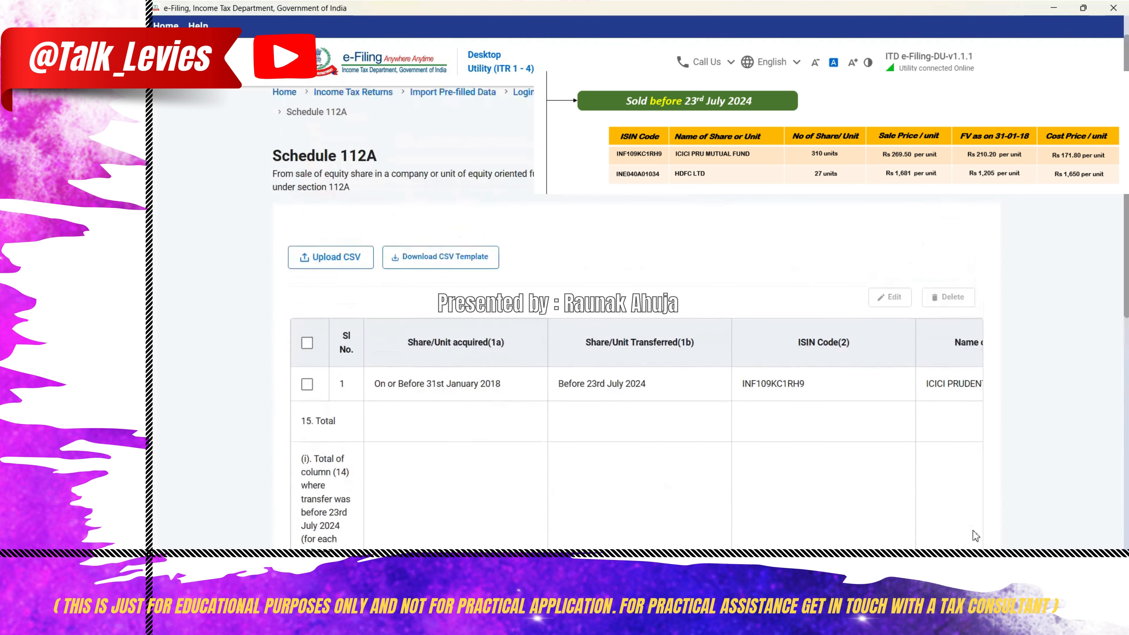
- Add another Schedule 112A entry, also acquired on or before 31st January 2018 and transferred before 23rd July 2024
scroll(635, 319, down, 7)
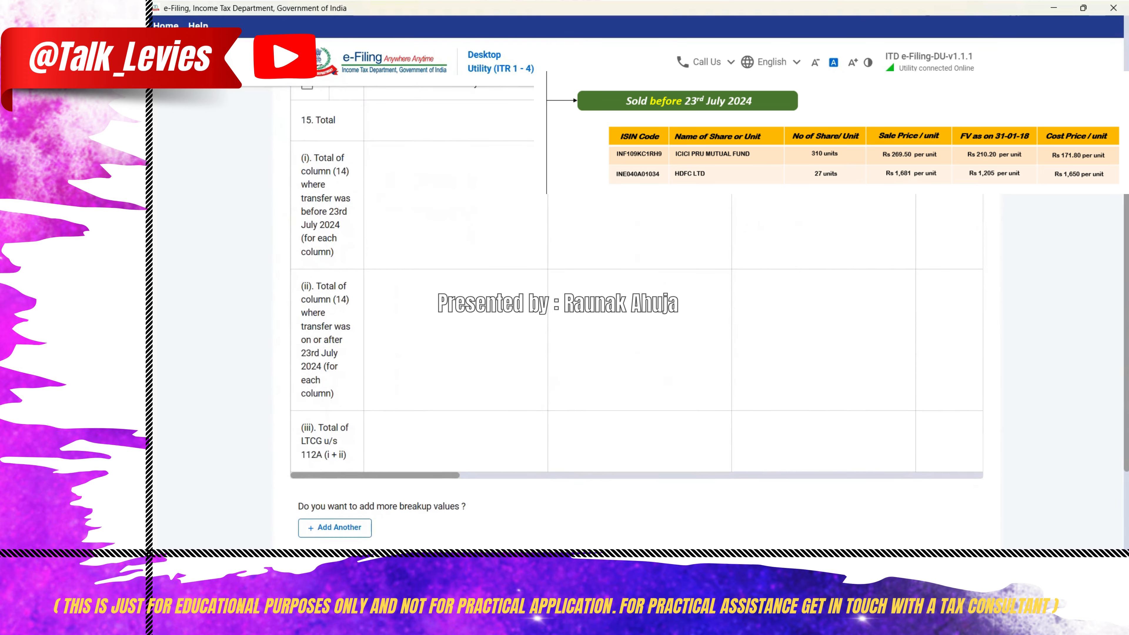
click(321, 526)
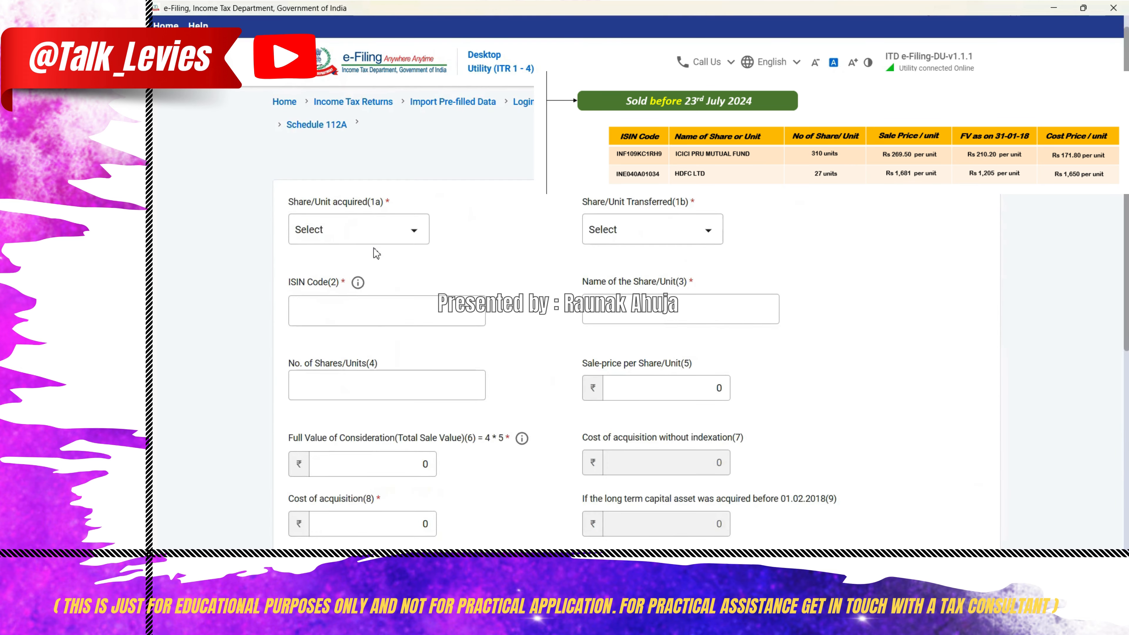
click(377, 240)
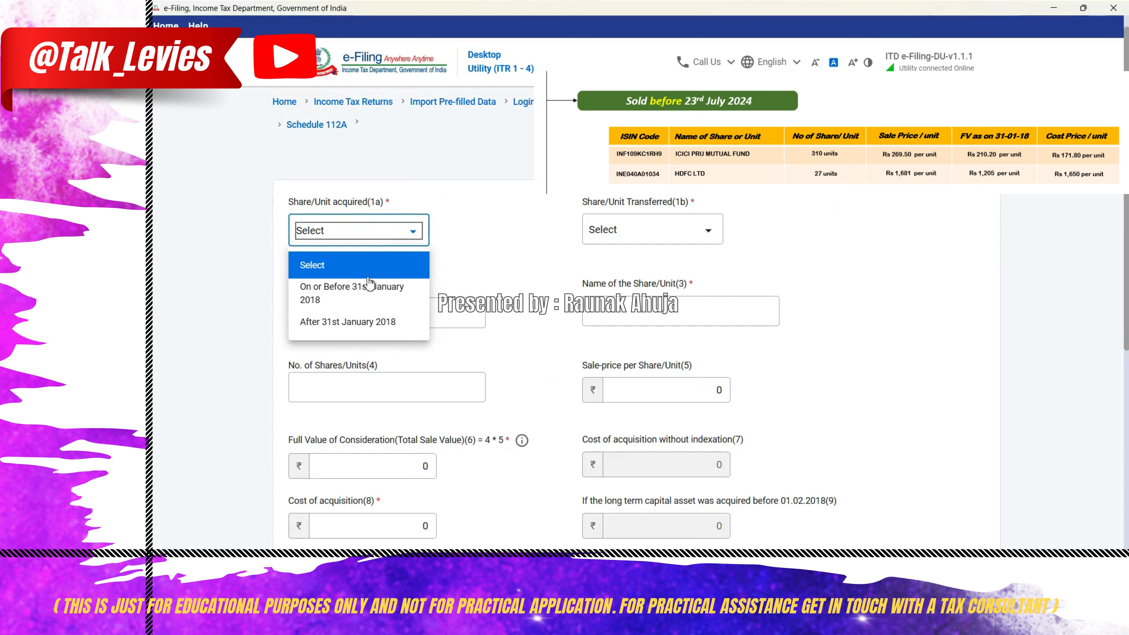
click(350, 300)
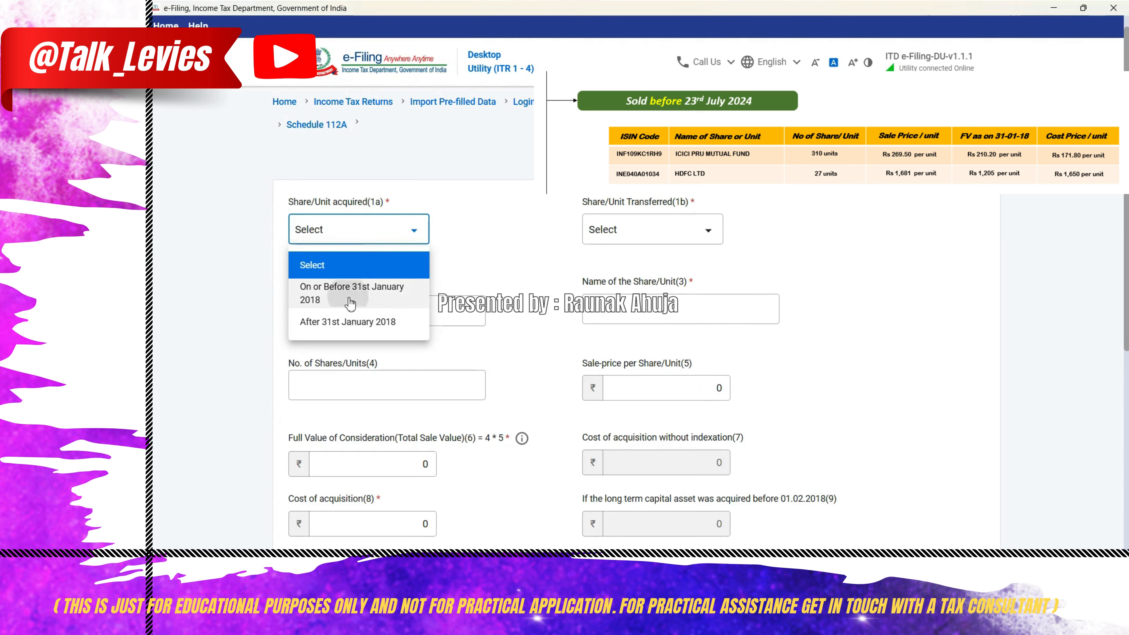
click(681, 232)
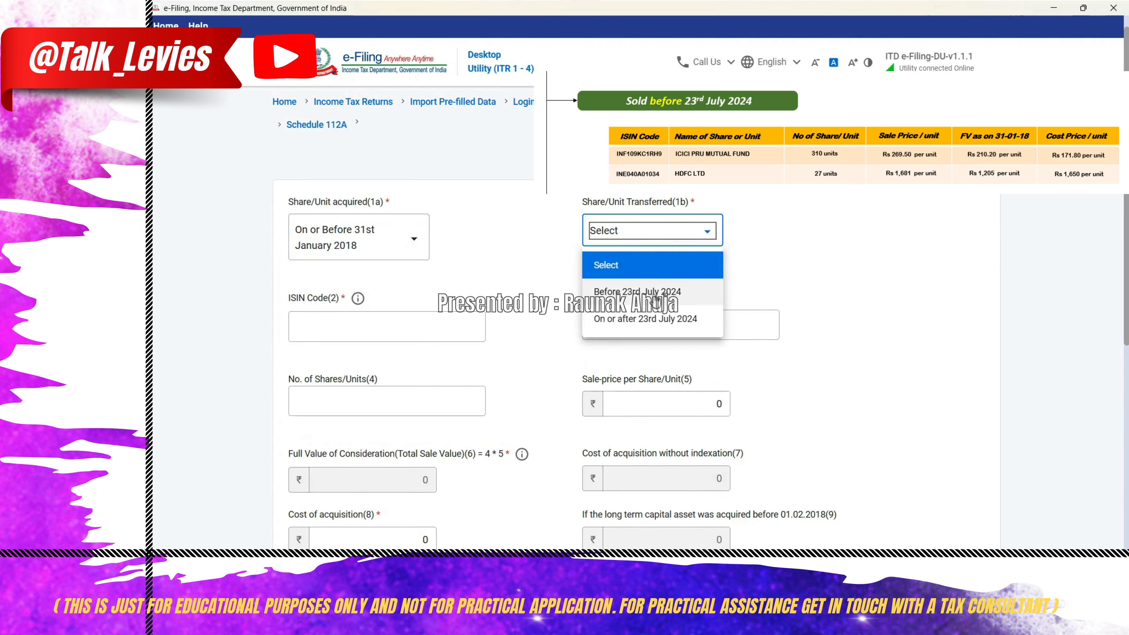
click(656, 297)
- Enter ISIN code INE040A01034 for the HDFC share in the new Schedule 112A entry
click(352, 324)
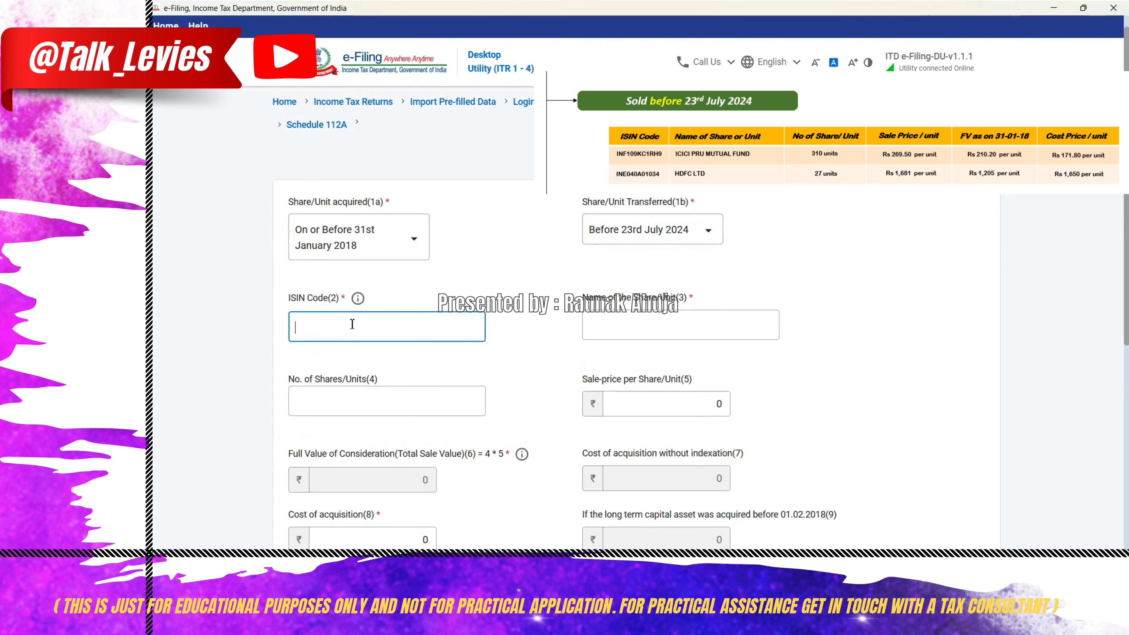
text(INE040A01034)
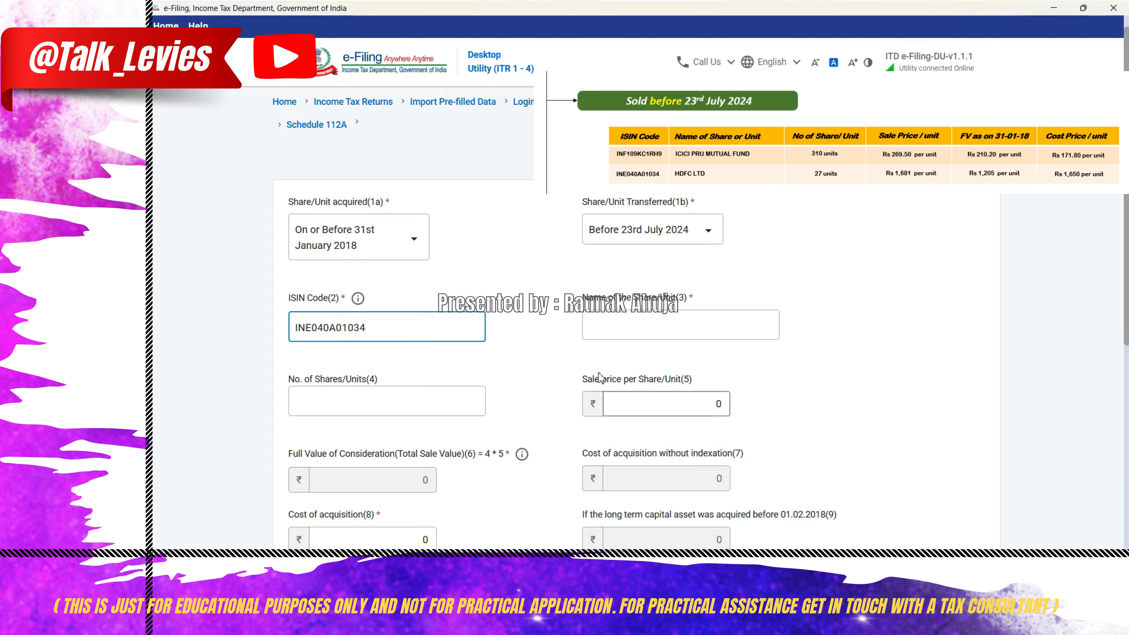
click(622, 331)
- Set the number of HDFC shares to 27 and the sale price per share to 1681
click(392, 398)
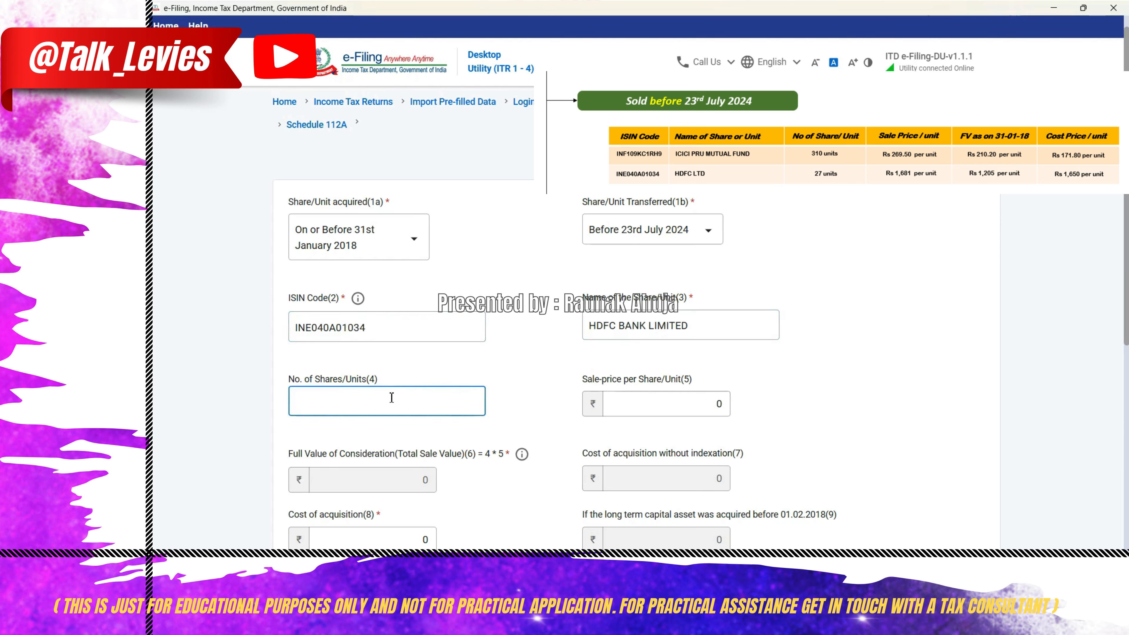
text(27)
click(711, 403)
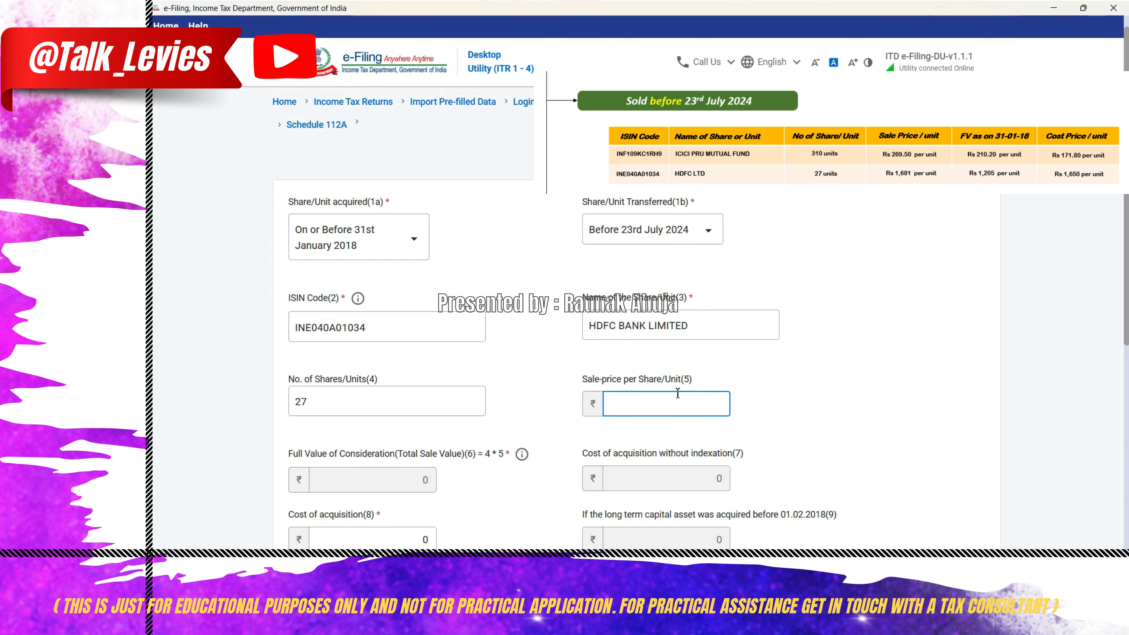
text(1681)
click(644, 438)
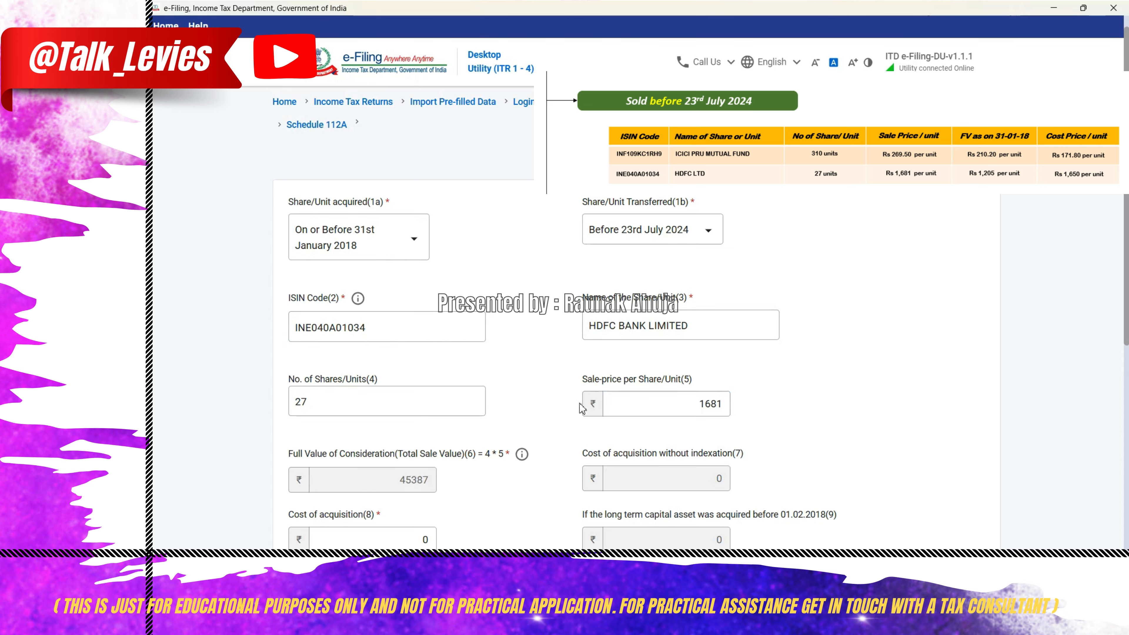
- Multiply the HDFC cost price of 1650 per share by 27 shares in the Calculator, then close it
scroll(644, 401, down, 3)
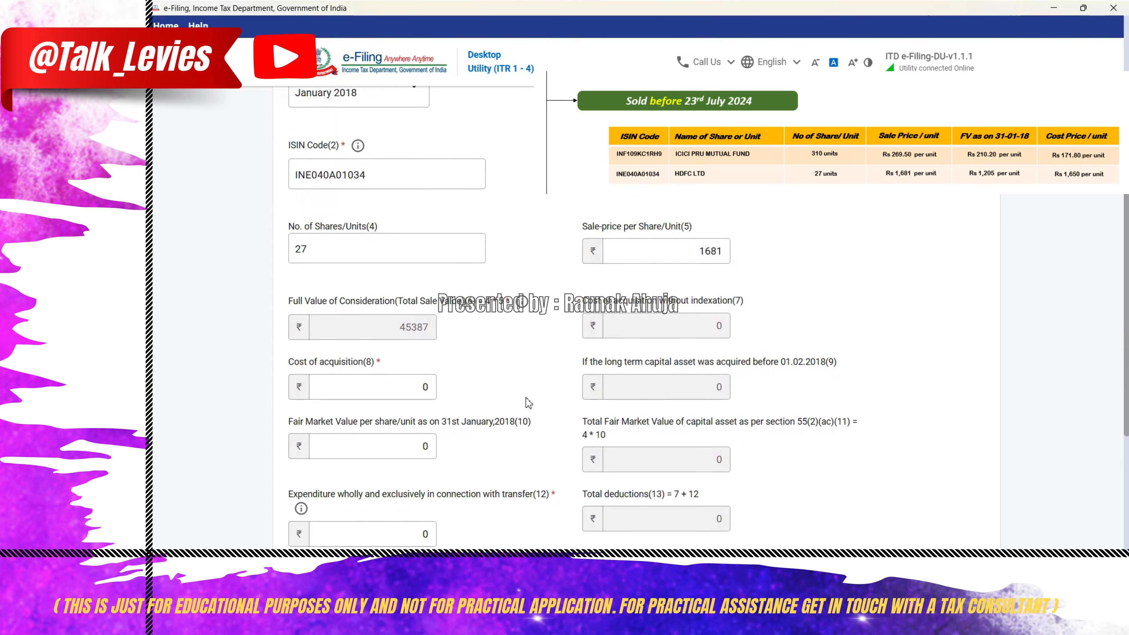
click(422, 384)
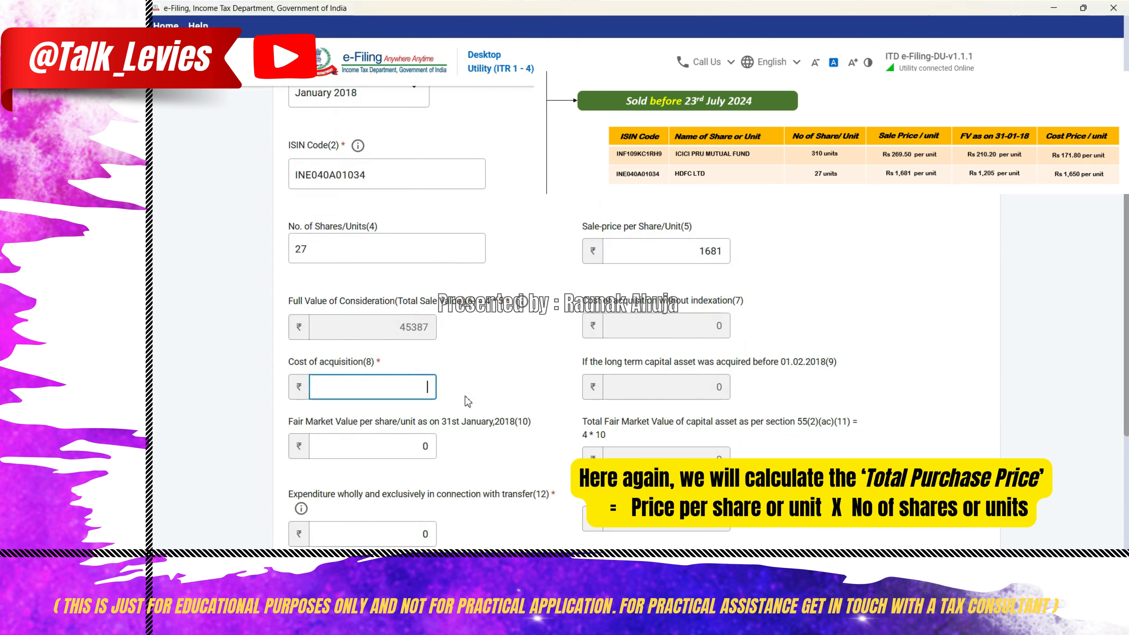
key(super+r)
text(calc)
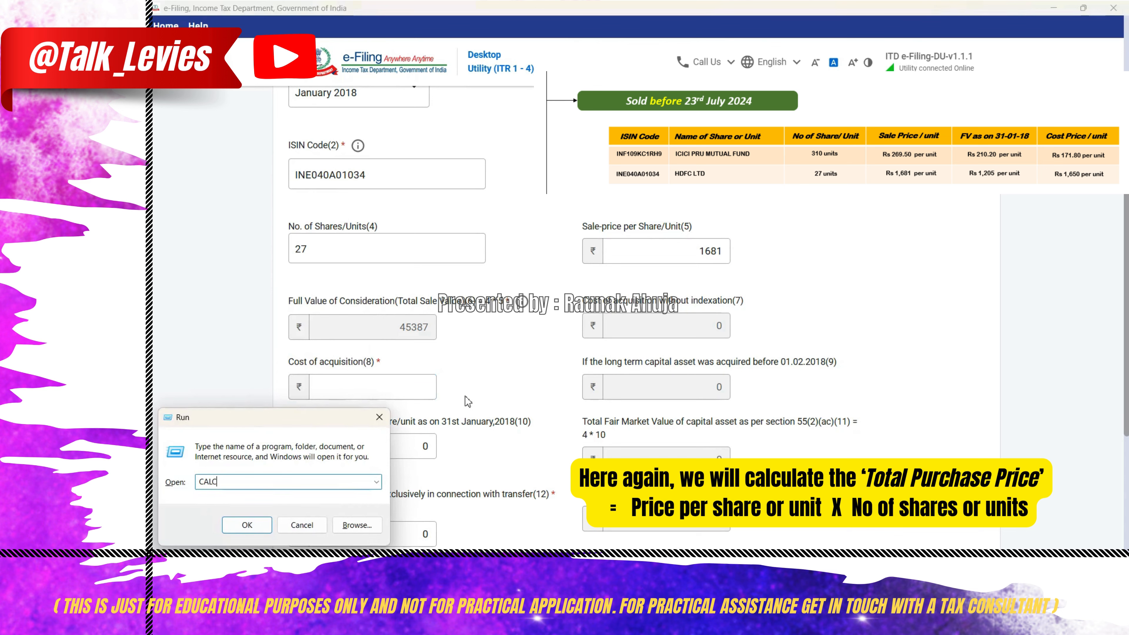
key(Return)
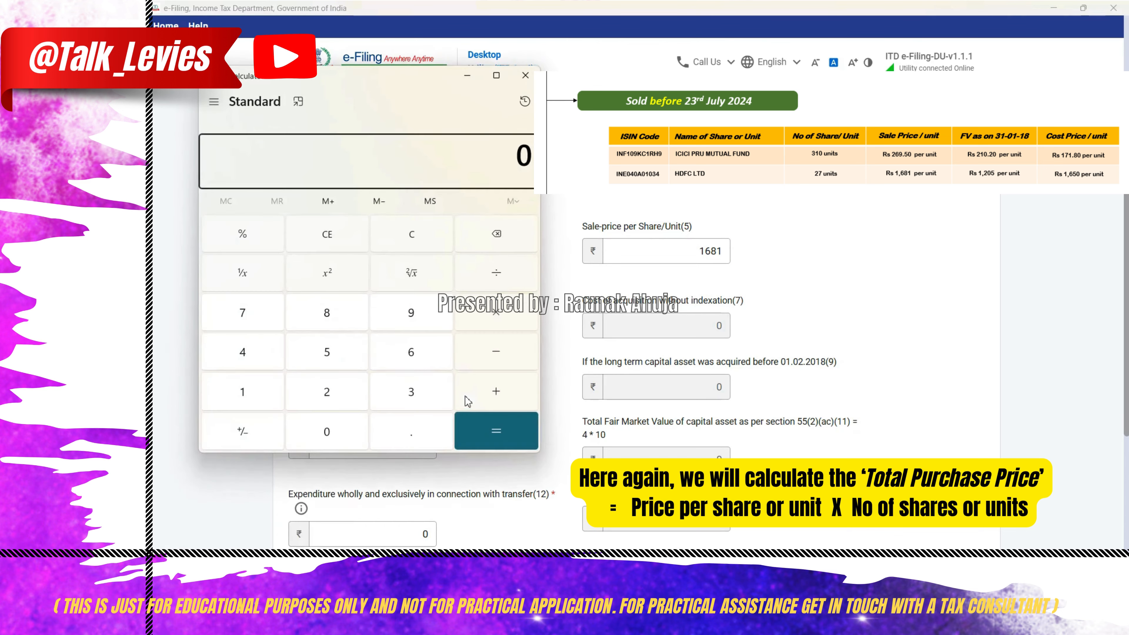
text(1650*27)
key(Return)
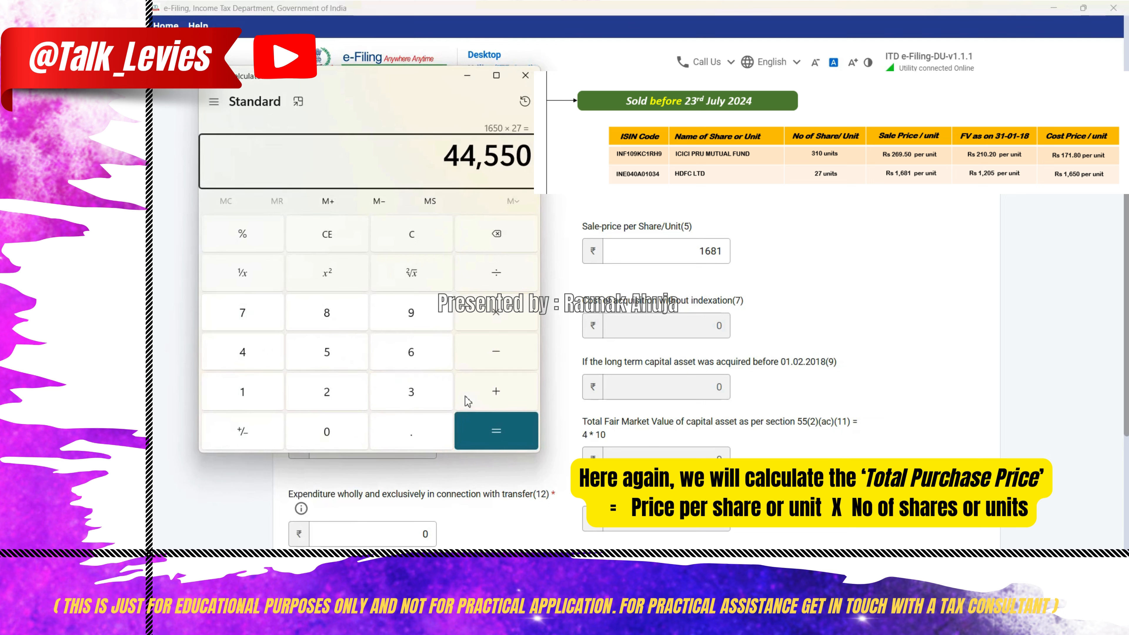
click(525, 75)
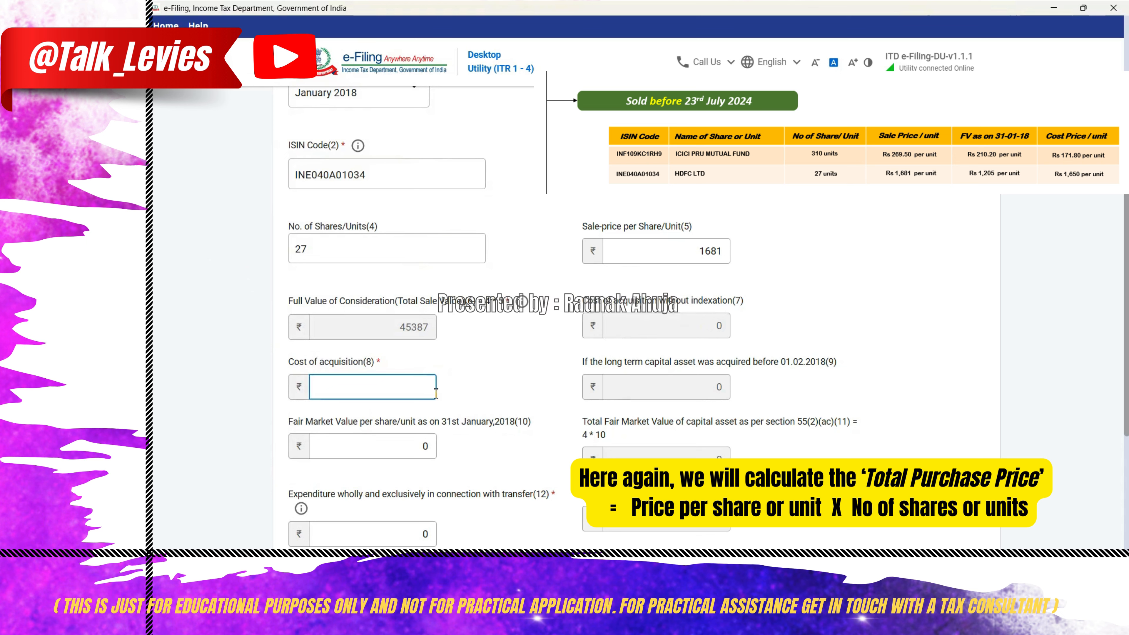
- Set the cost of acquisition of the HDFC shares to 44550
text(44550)
click(516, 392)
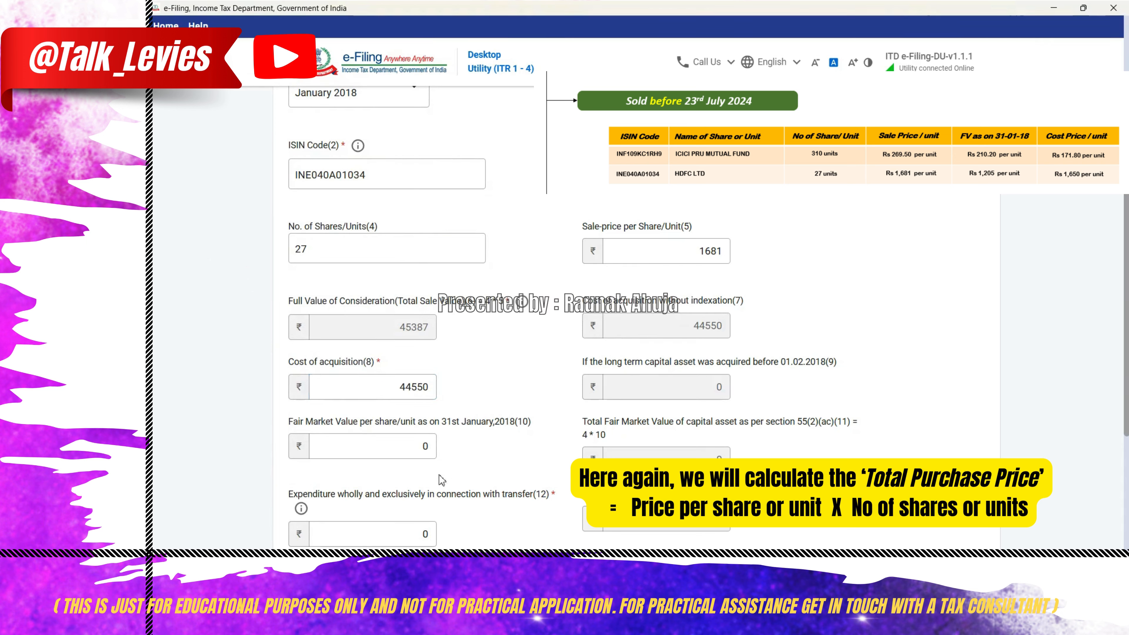
- Set the HDFC fair market value per share as on 31st January 2018 to 1205 and save the entry
click(418, 446)
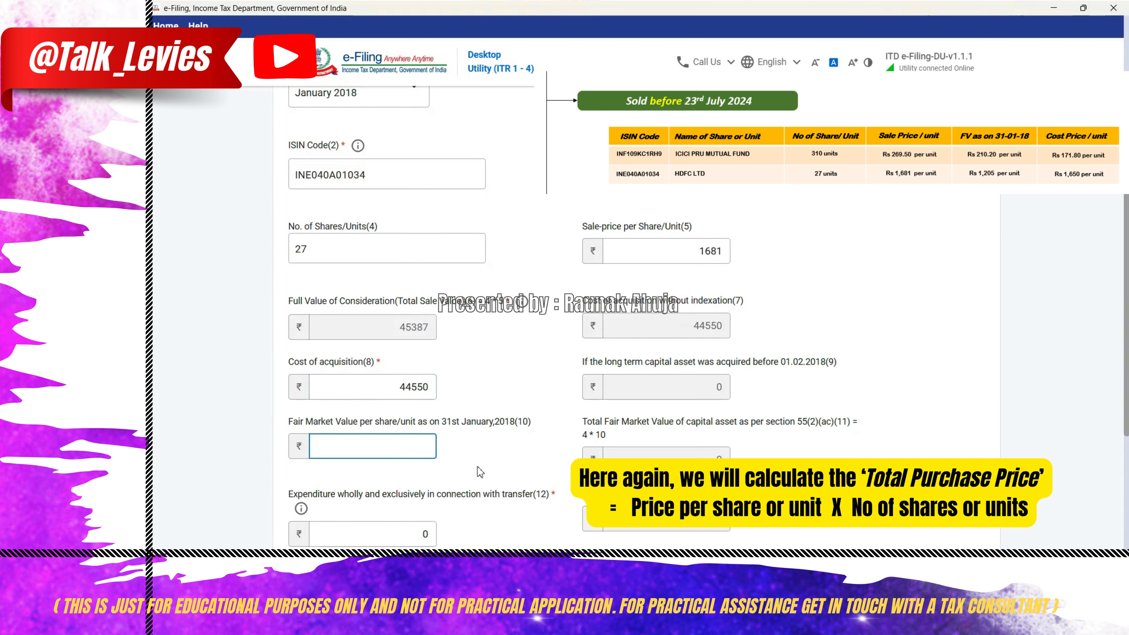
text(205)
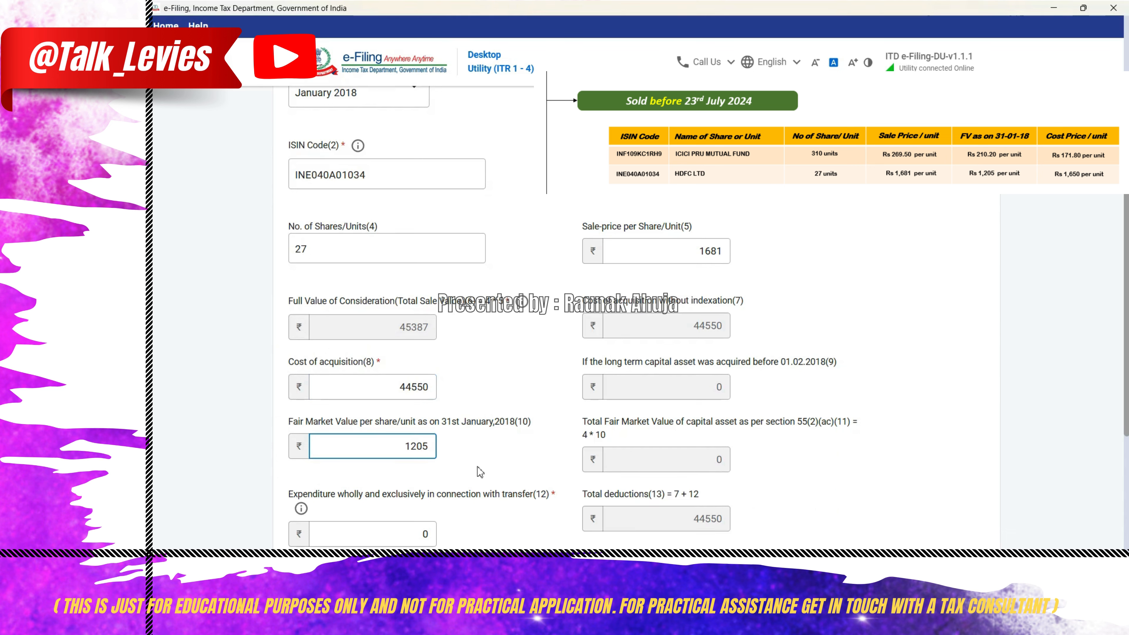
click(485, 473)
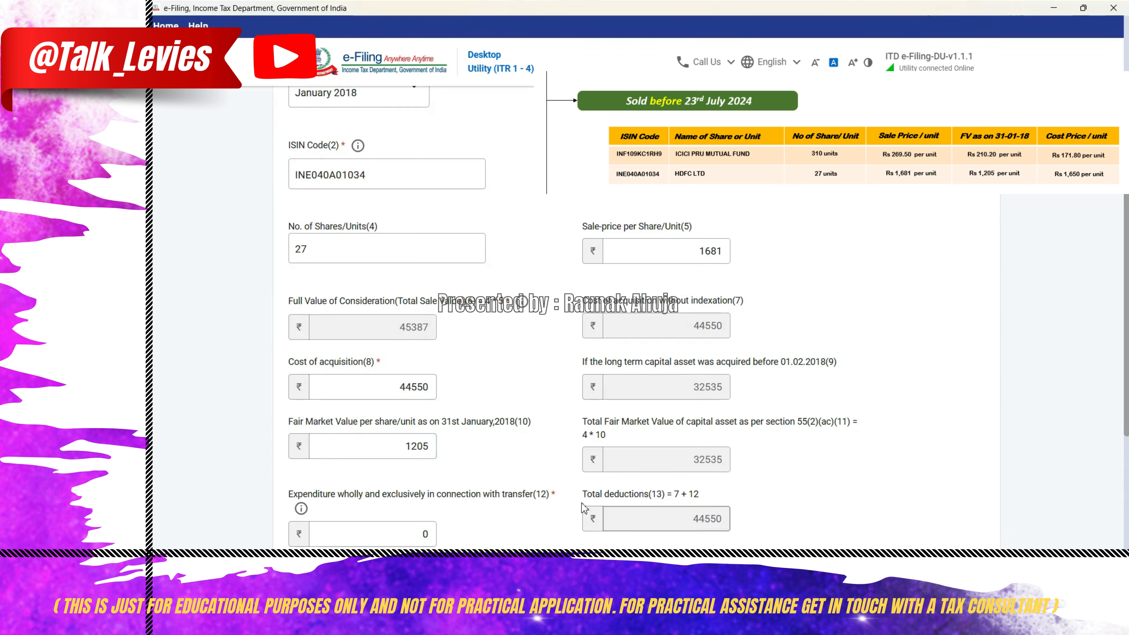
scroll(906, 489, down, 3)
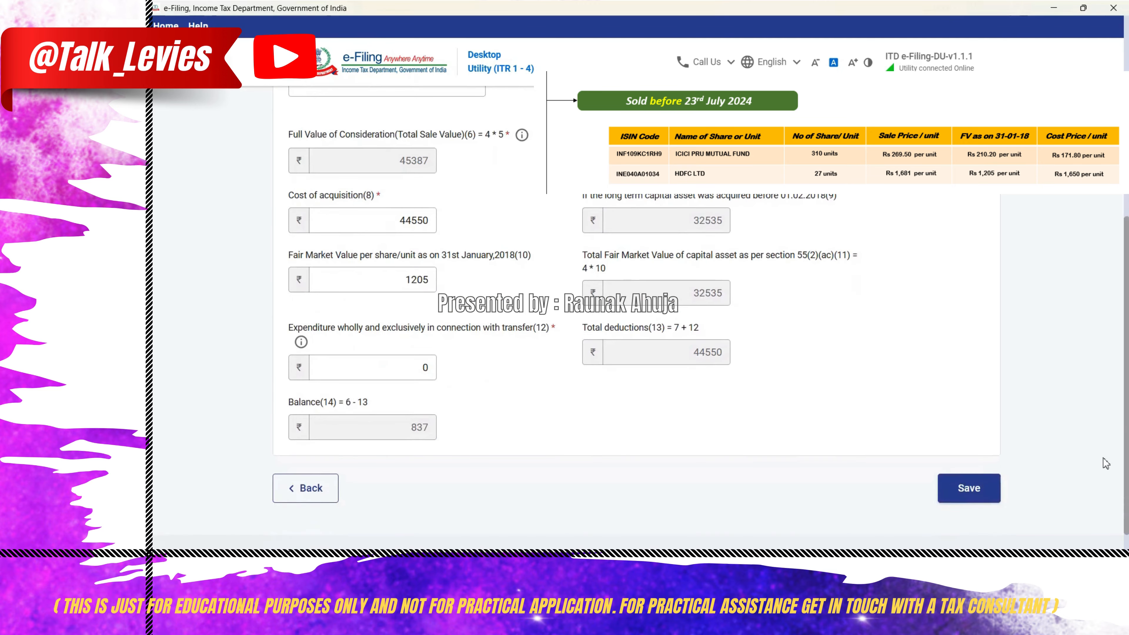
click(977, 491)
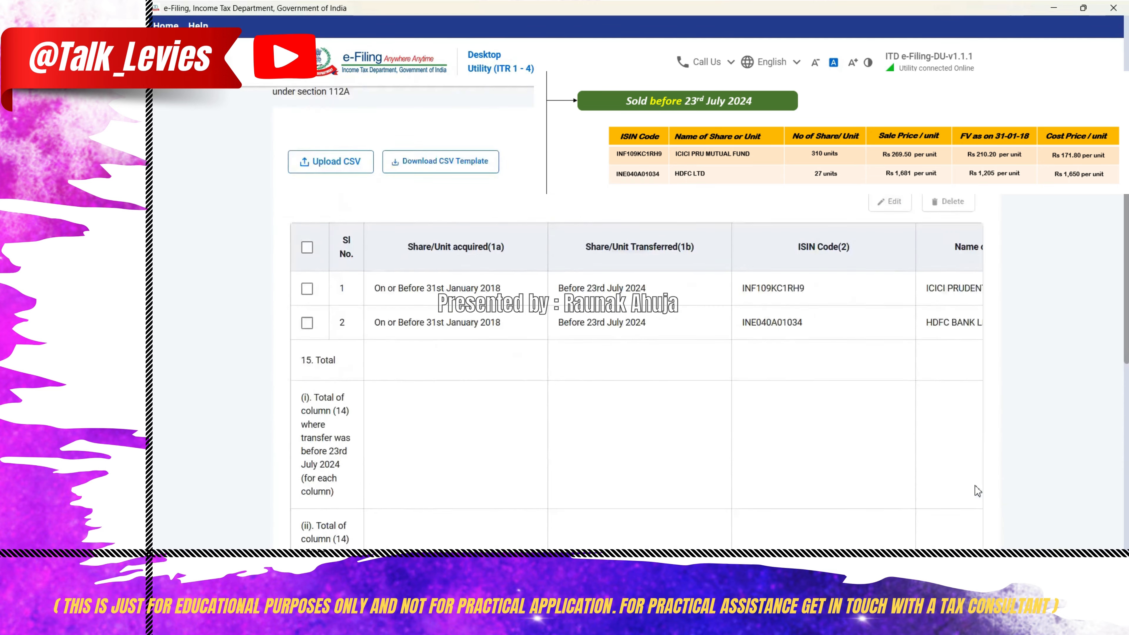
- Add another Schedule 112A entry, acquired on or before 31st January 2018 and transferred on or after 23rd July 2024
scroll(976, 491, up, 2)
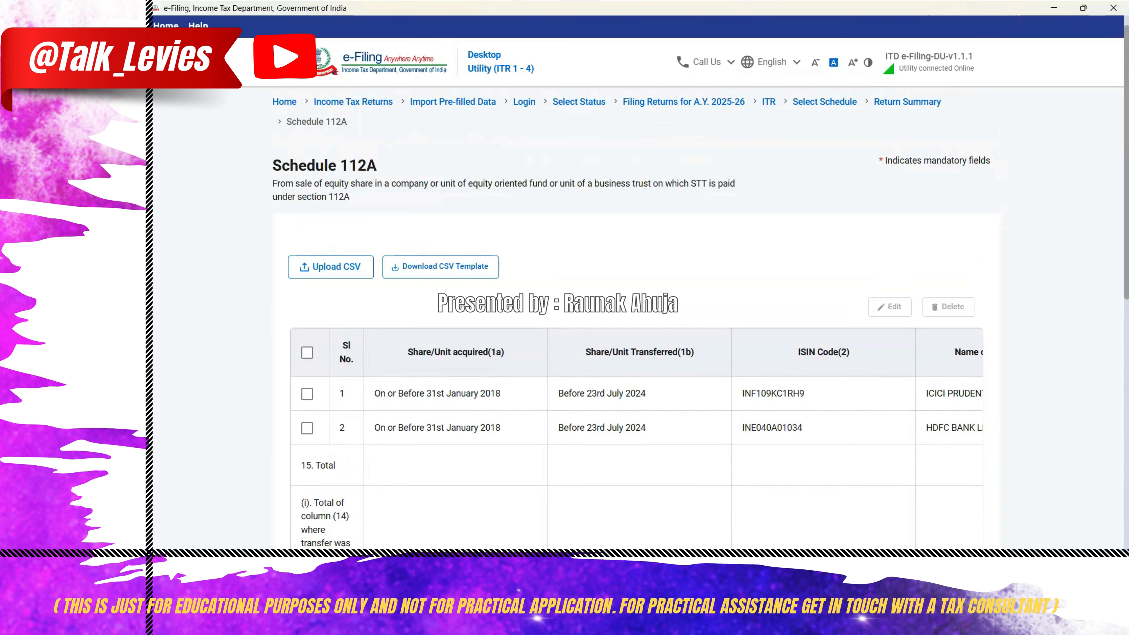
scroll(433, 296, down, 8)
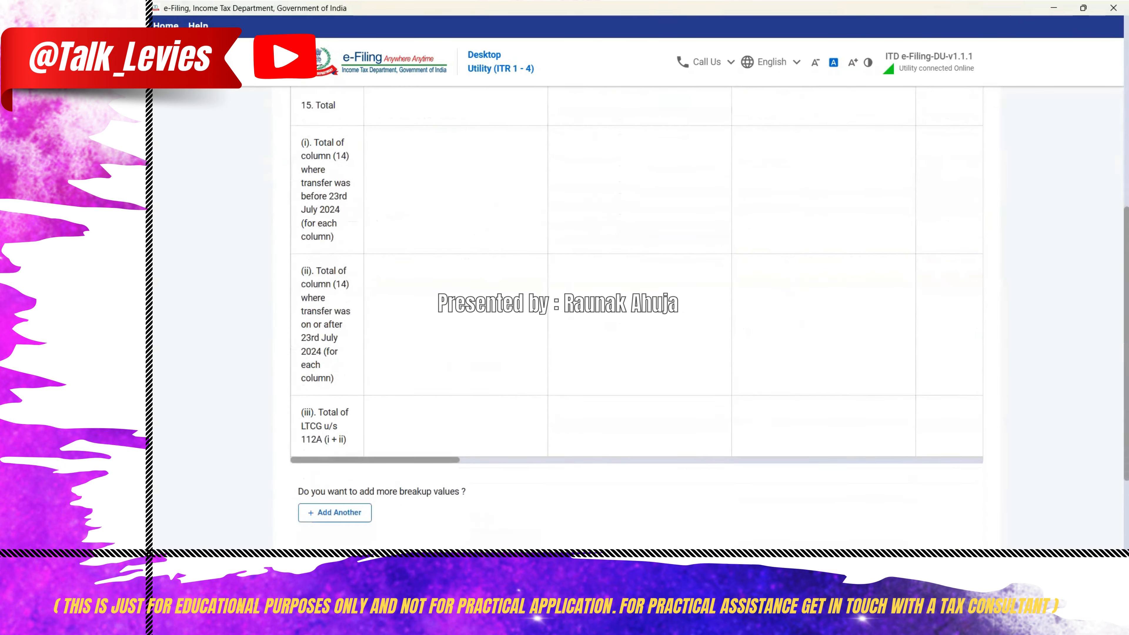
click(338, 459)
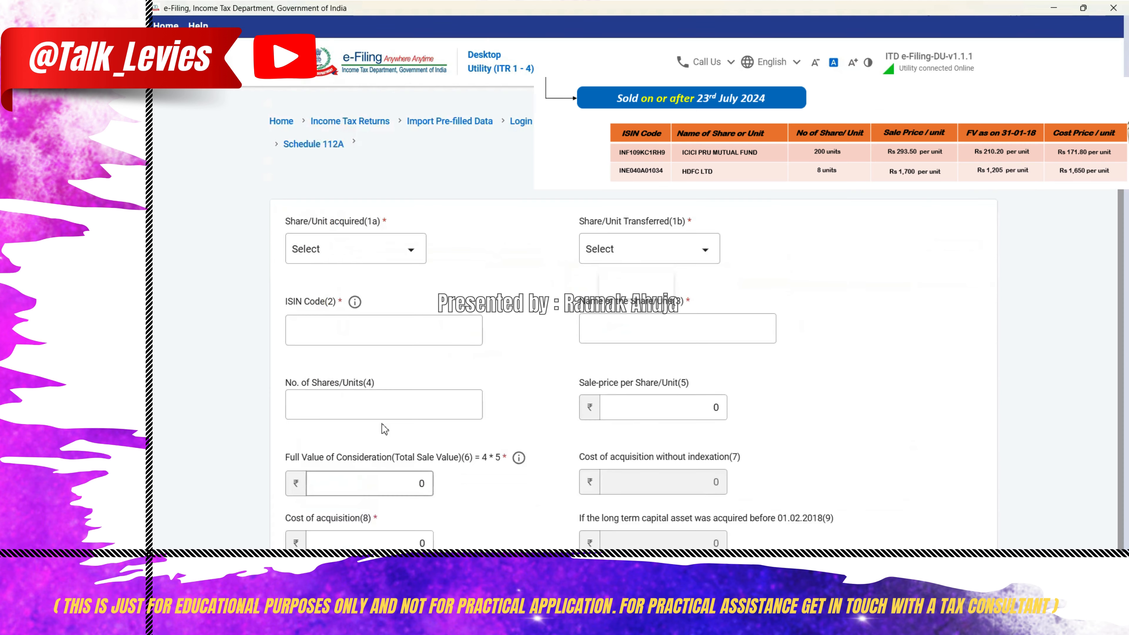
click(393, 225)
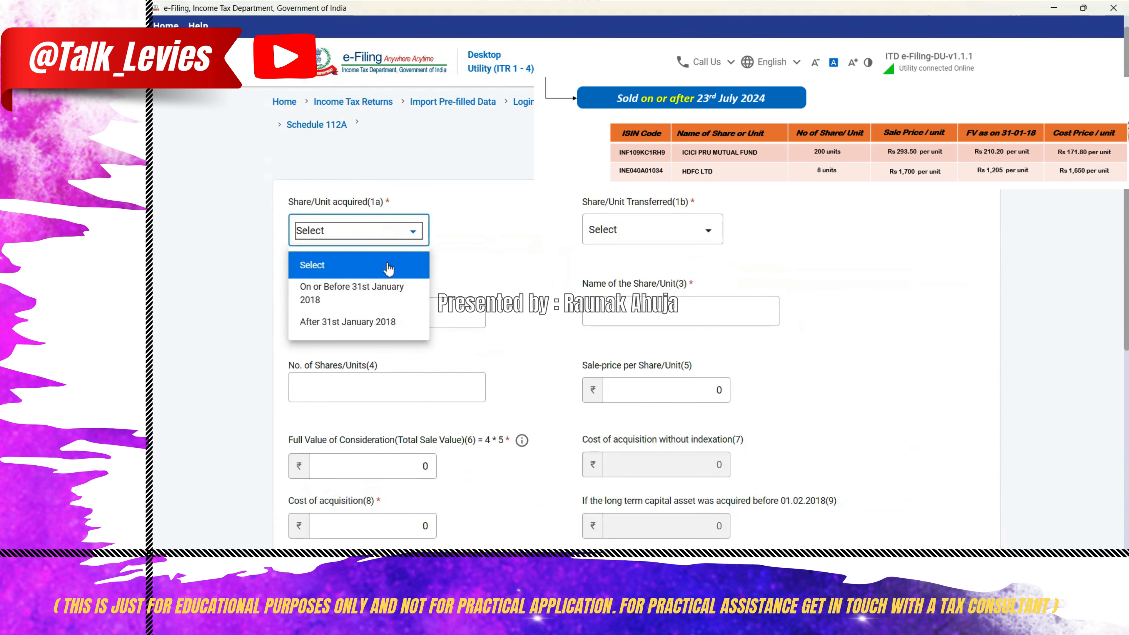
click(383, 321)
click(385, 240)
click(354, 292)
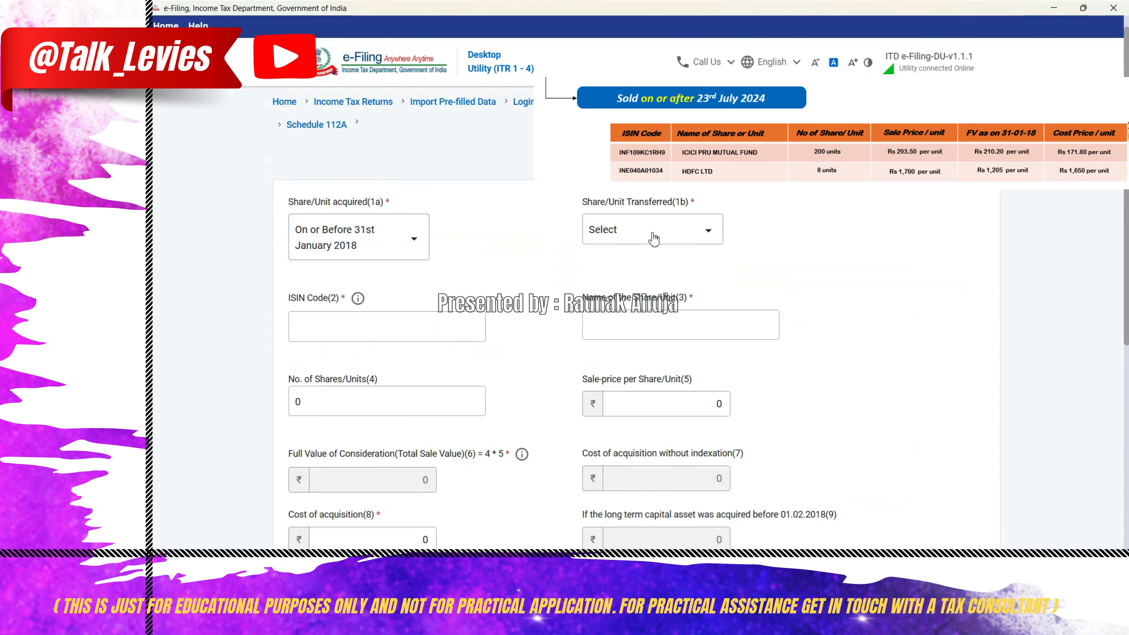
click(653, 236)
click(645, 318)
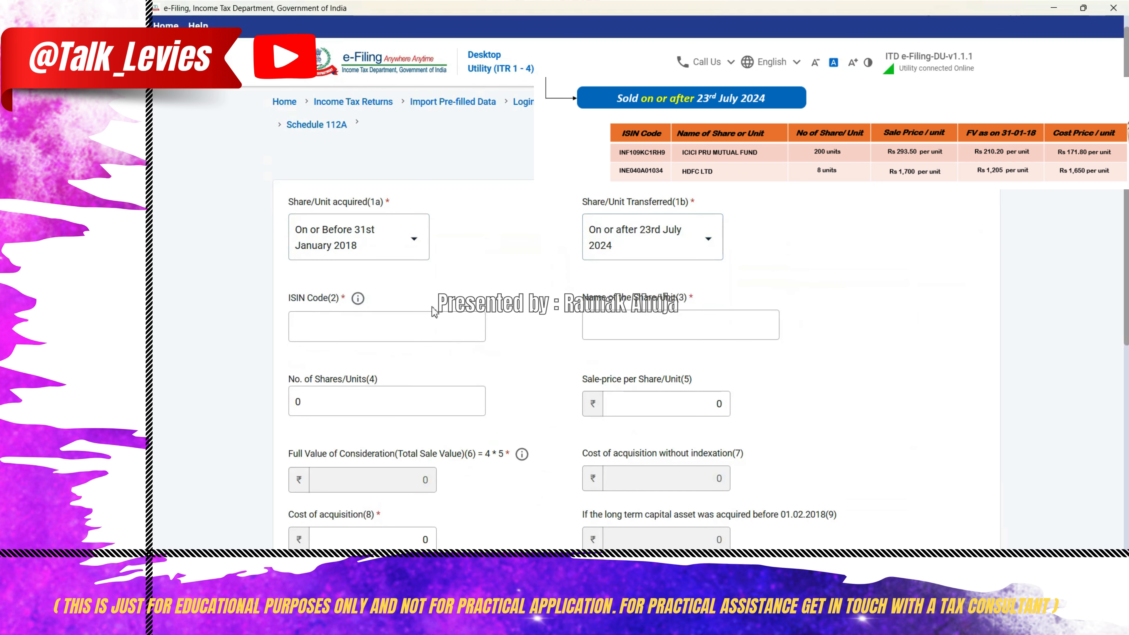
- Enter ISIN code INF109KC1RH9 for the ICICI Prudential Mutual Fund units
click(412, 331)
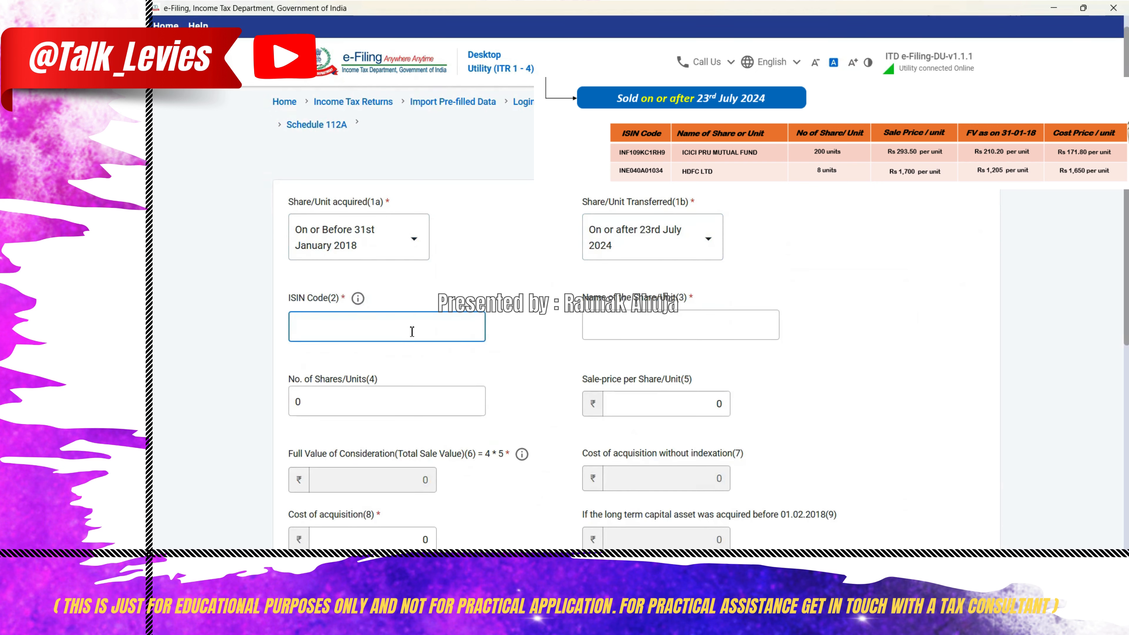
text(INF)
text(109KC1RH9)
key(Tab)
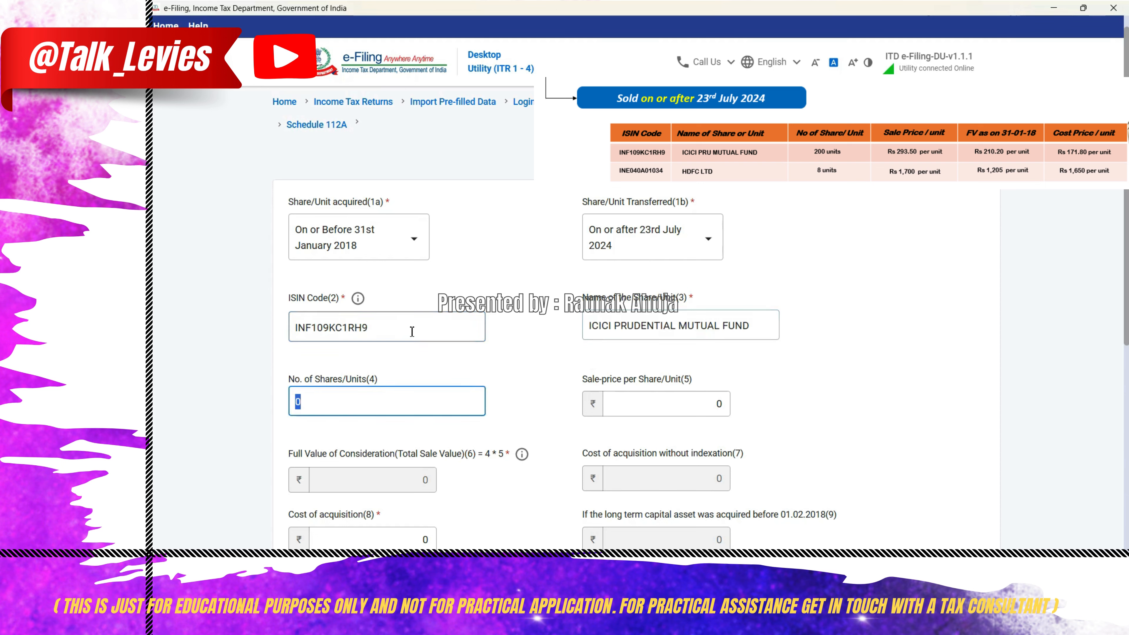
- Set the number of mutual fund units to 200 and the sale price per unit to 293.50
text(200)
key(Tab)
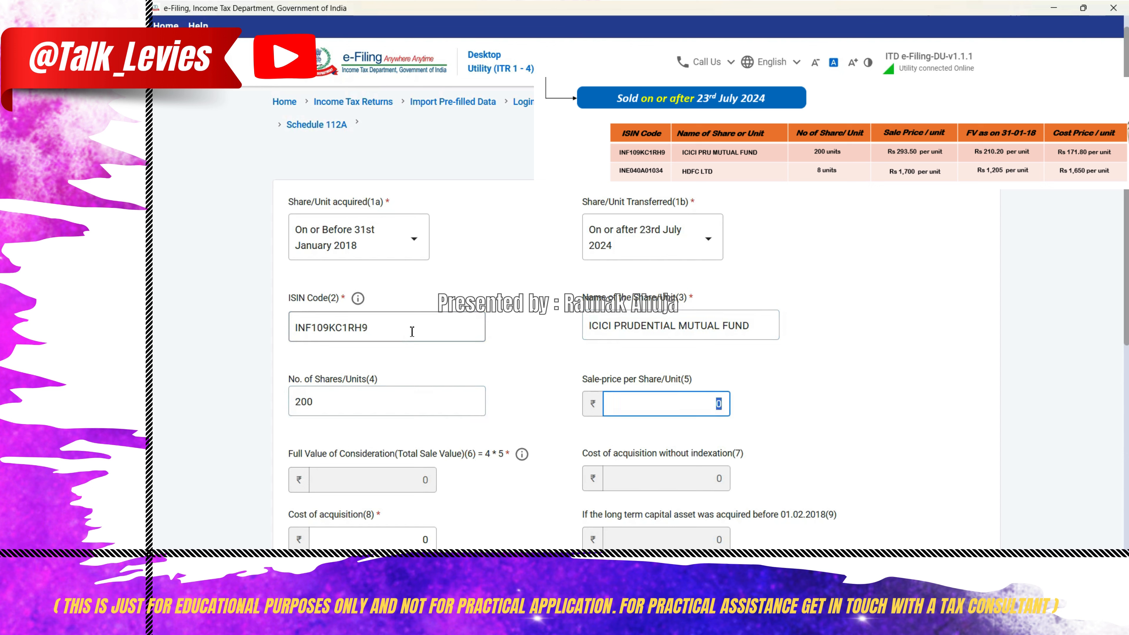
text(293.50)
key(Tab)
key(Tab)
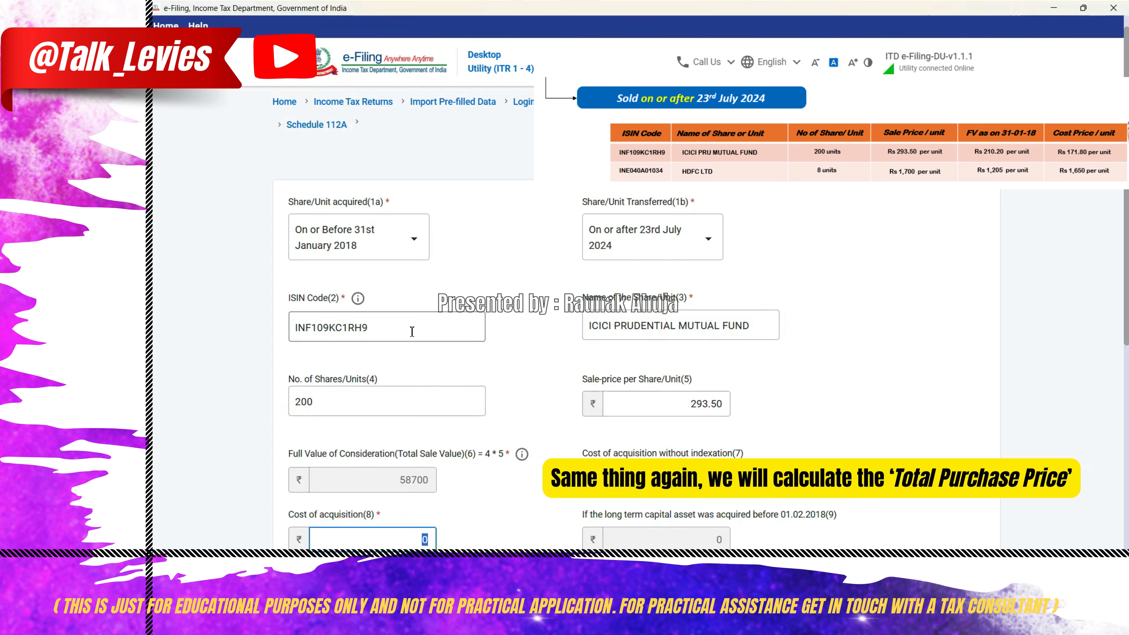
- Multiply the cost price of 171.80 per unit by 200 units in the Calculator, then close it
key(super+r)
text(calc)
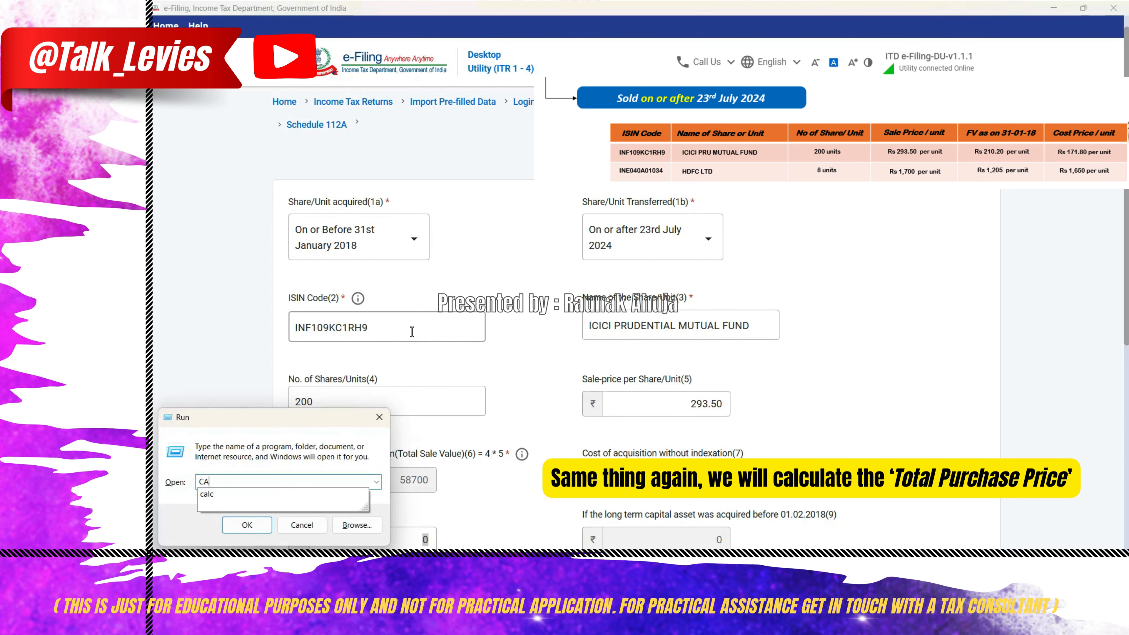
key(Return)
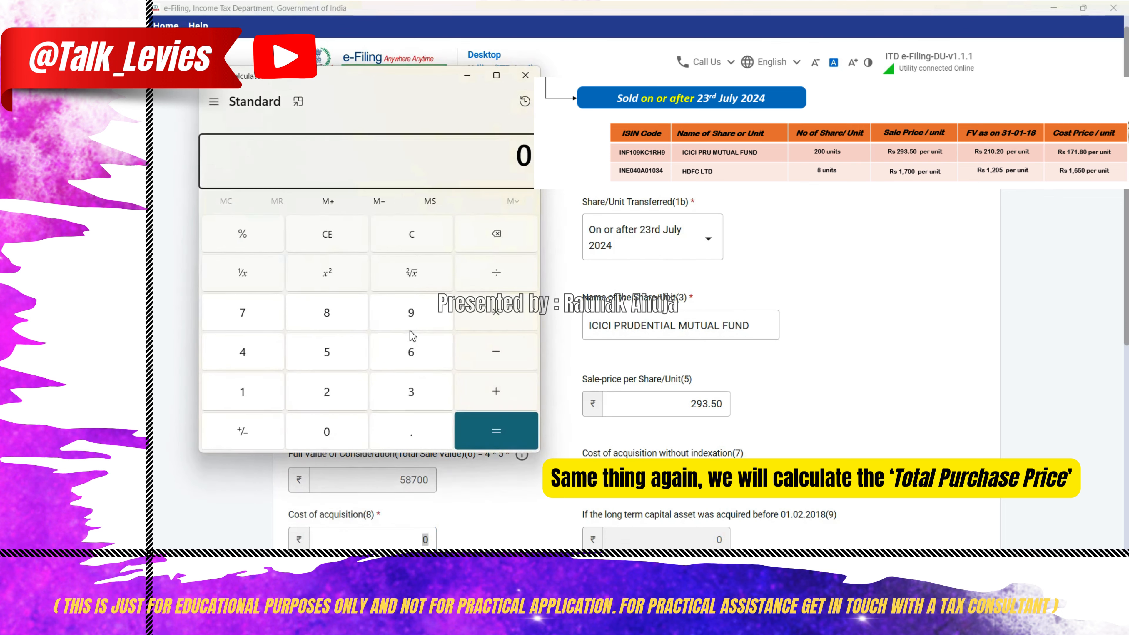
text(171.80*200)
key(Return)
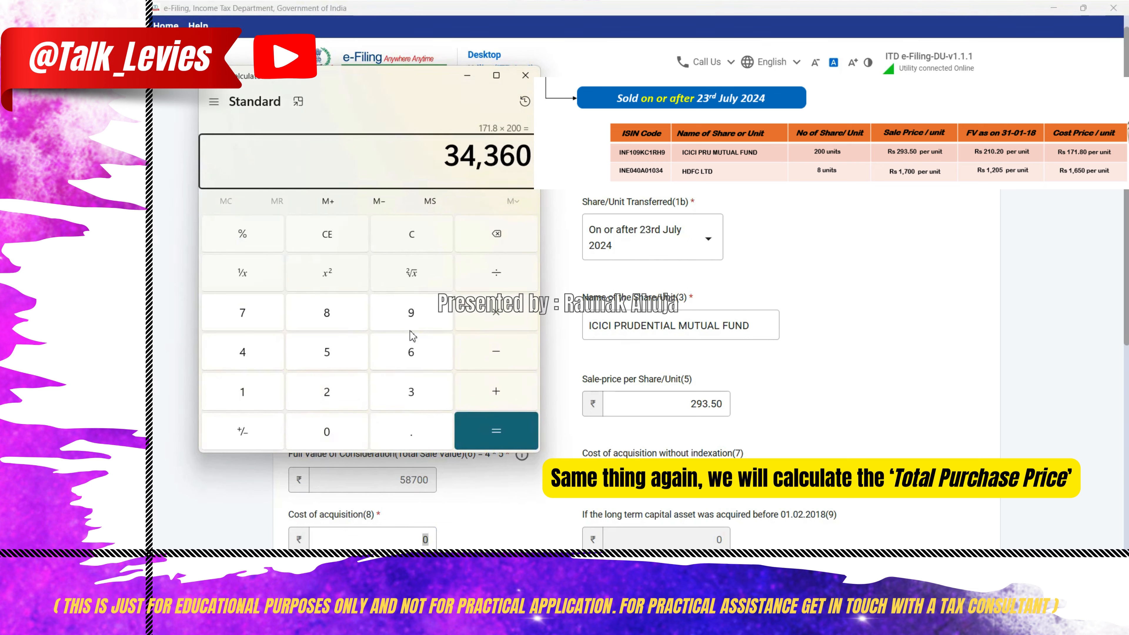
click(525, 75)
- Set the cost of acquisition of the mutual fund units to 34360
click(413, 537)
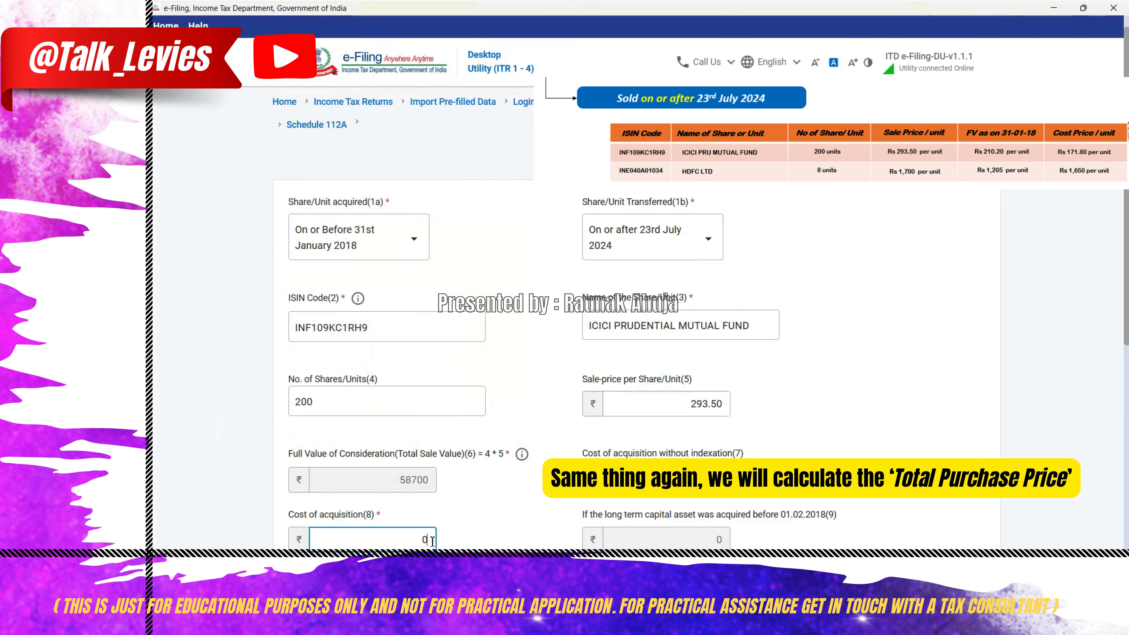
key(BackSpace)
text(34360)
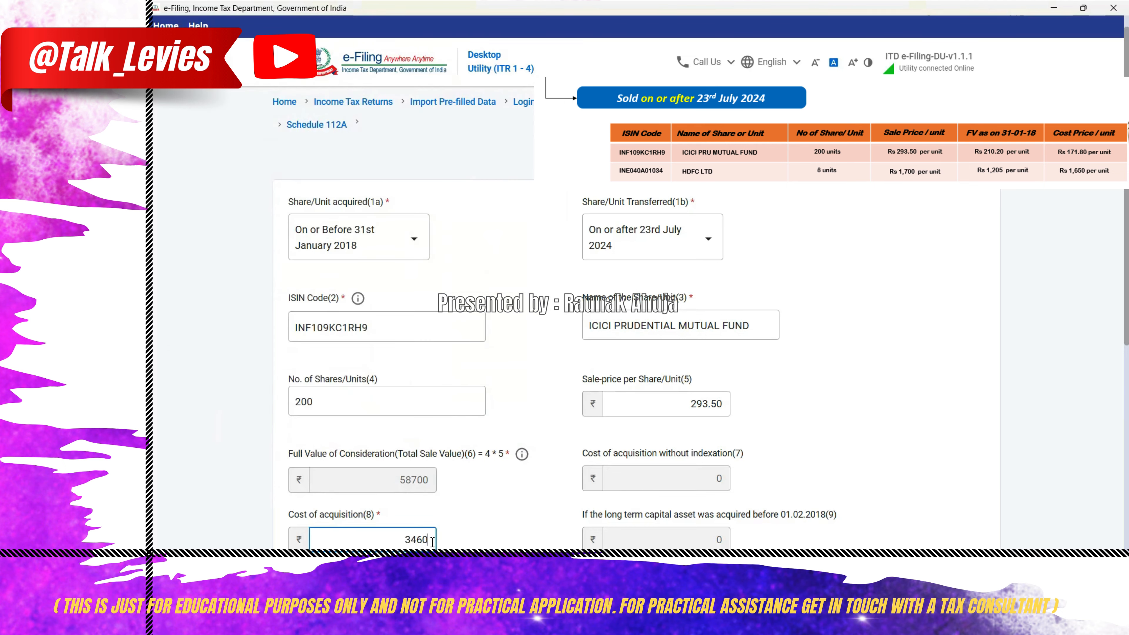
key(BackSpace)
key(BackSpace)
text(360)
- Set the mutual fund's fair market value per unit as on 31st January 2018 to 210.20 and save the entry
scroll(432, 489, down, 7)
click(428, 287)
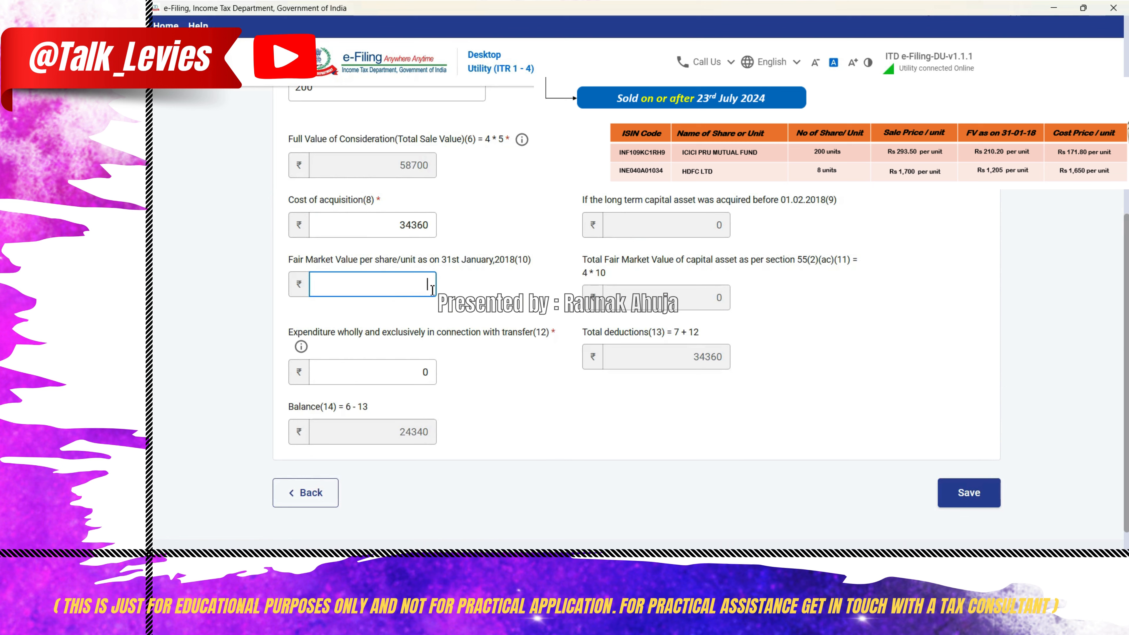
text(210.20)
drag(462, 261, 467, 279)
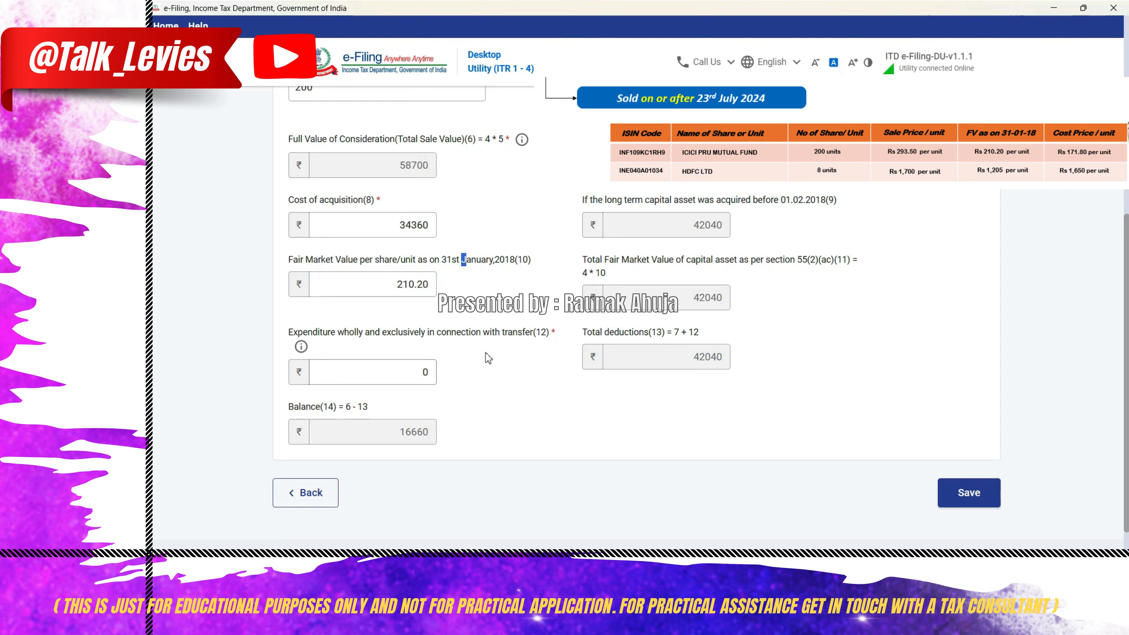
click(985, 493)
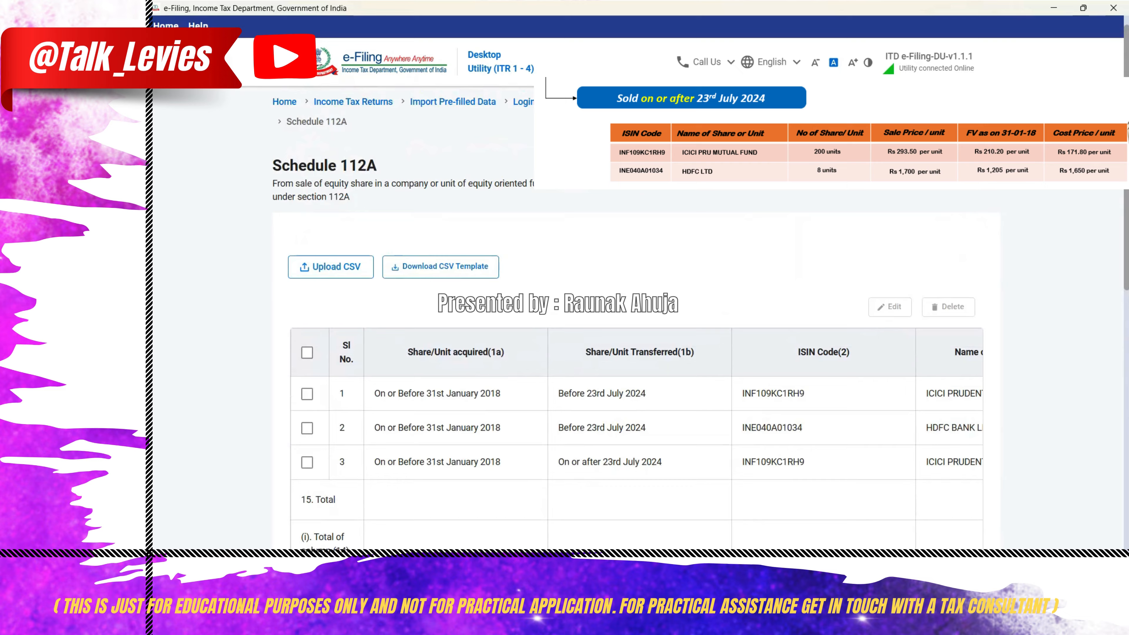
- Add another Schedule 112A entry, acquired on or before 31st January 2018 and transferred on or after 23rd July 2024
scroll(917, 501, down, 5)
scroll(378, 408, down, 6)
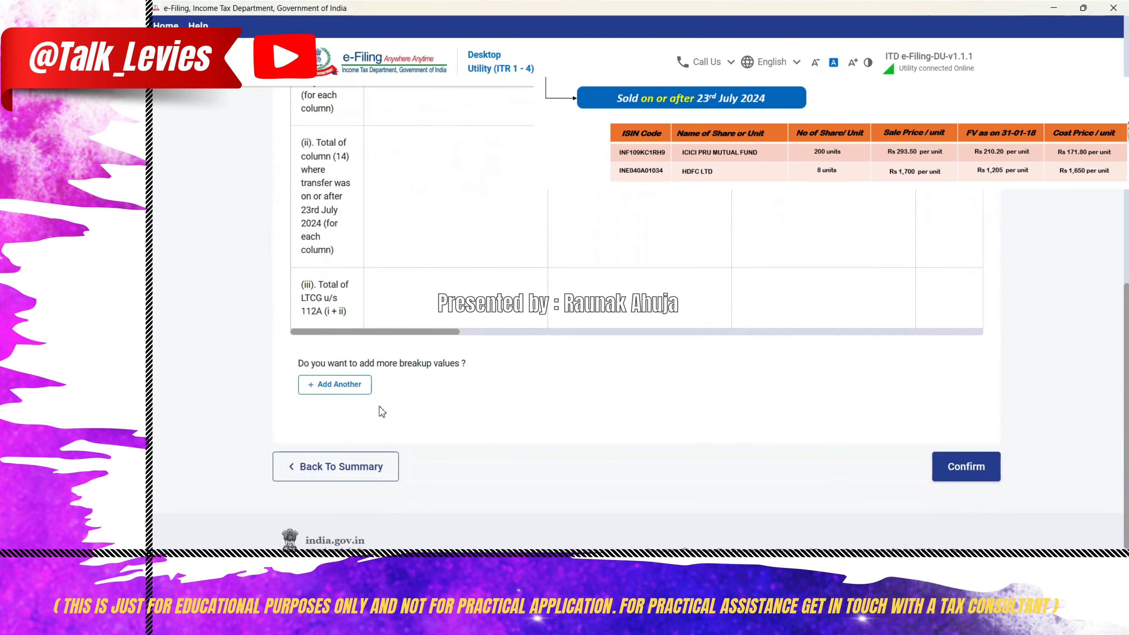
click(340, 387)
click(390, 232)
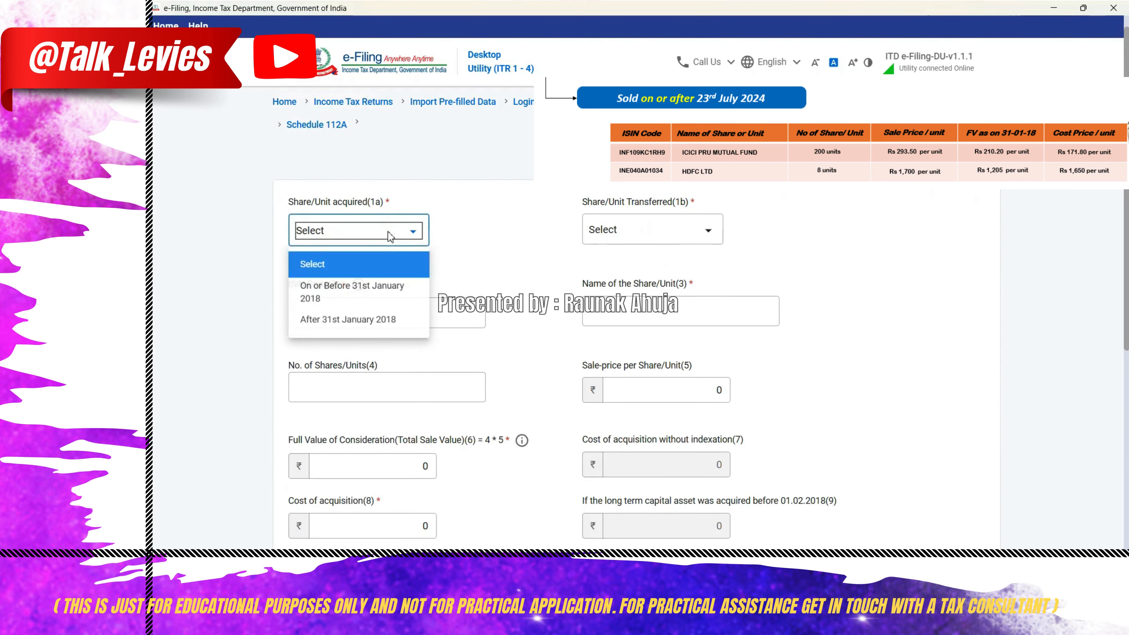
click(370, 290)
click(649, 230)
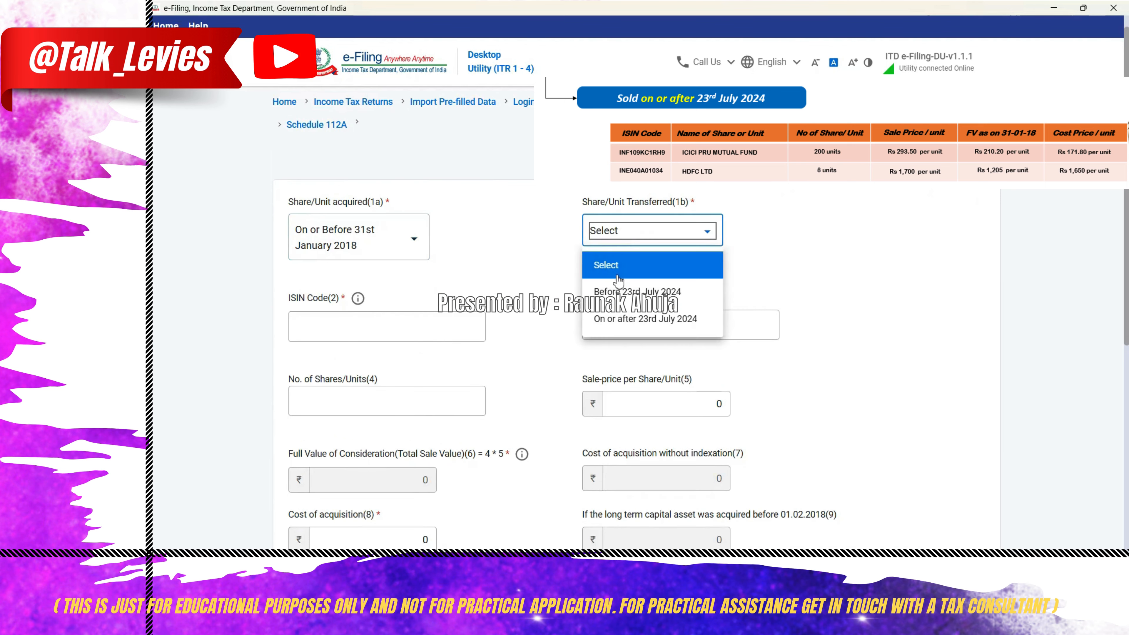
click(623, 318)
- Enter the ISIN code INE040A01034 for the HDFC shares
click(383, 324)
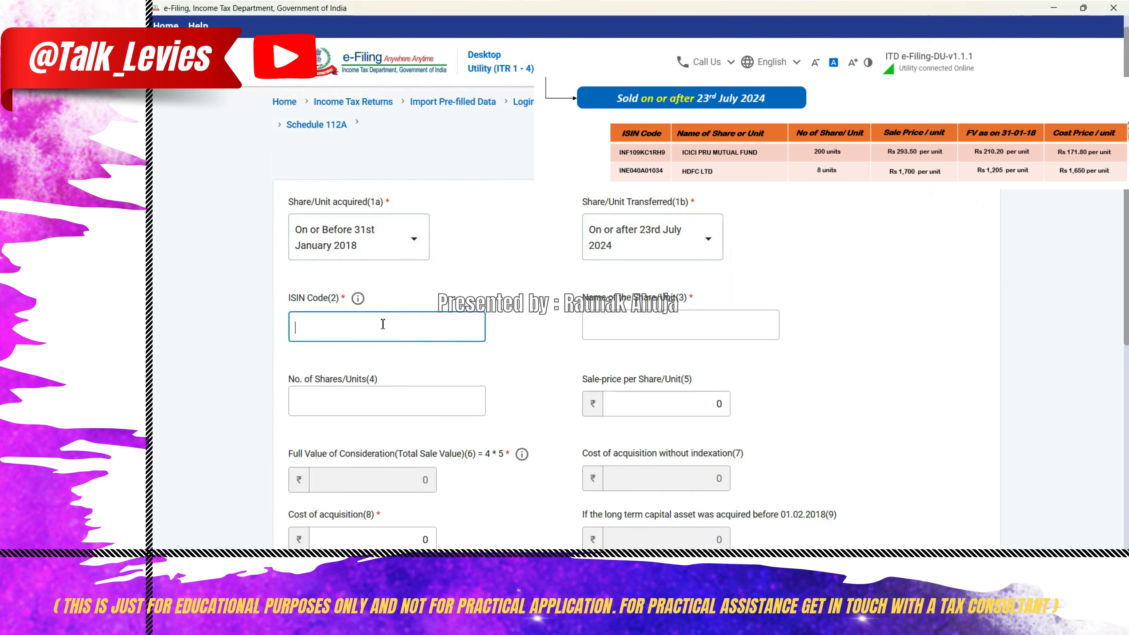
text(INE040A01034)
key(Tab)
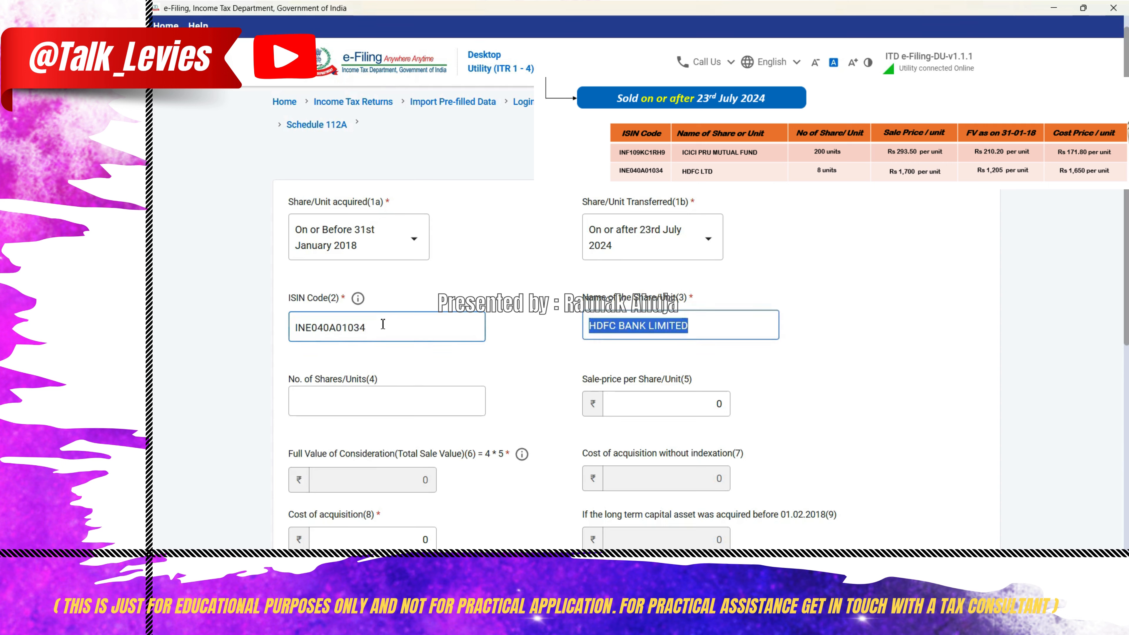
- Set the number of HDFC shares to 8 and the sale price per share to 1700
key(Tab)
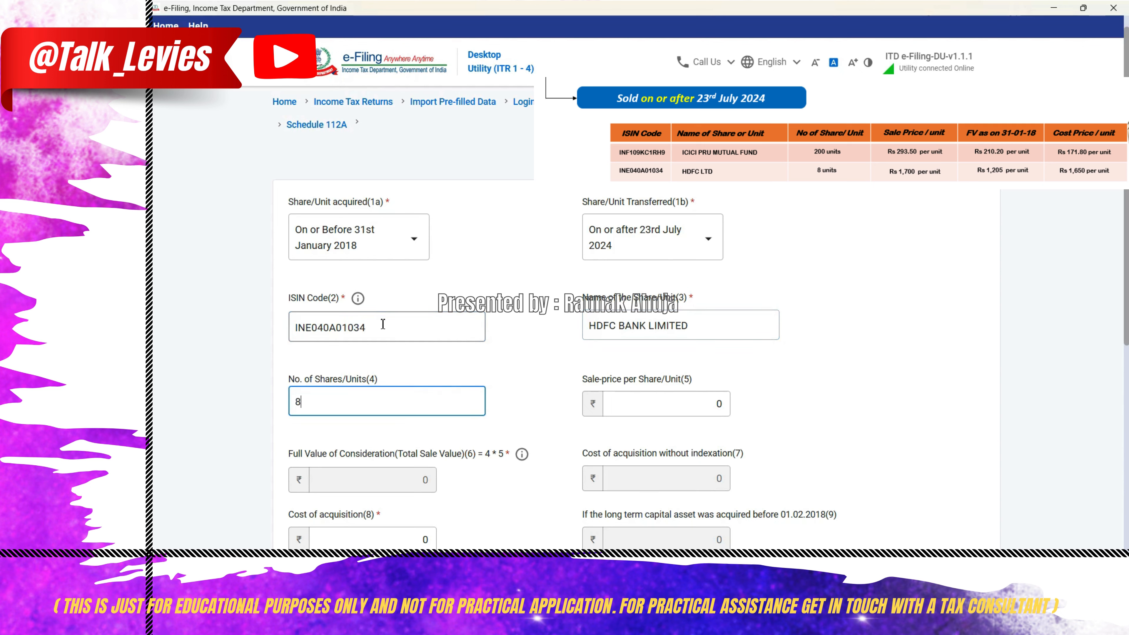
key(Tab)
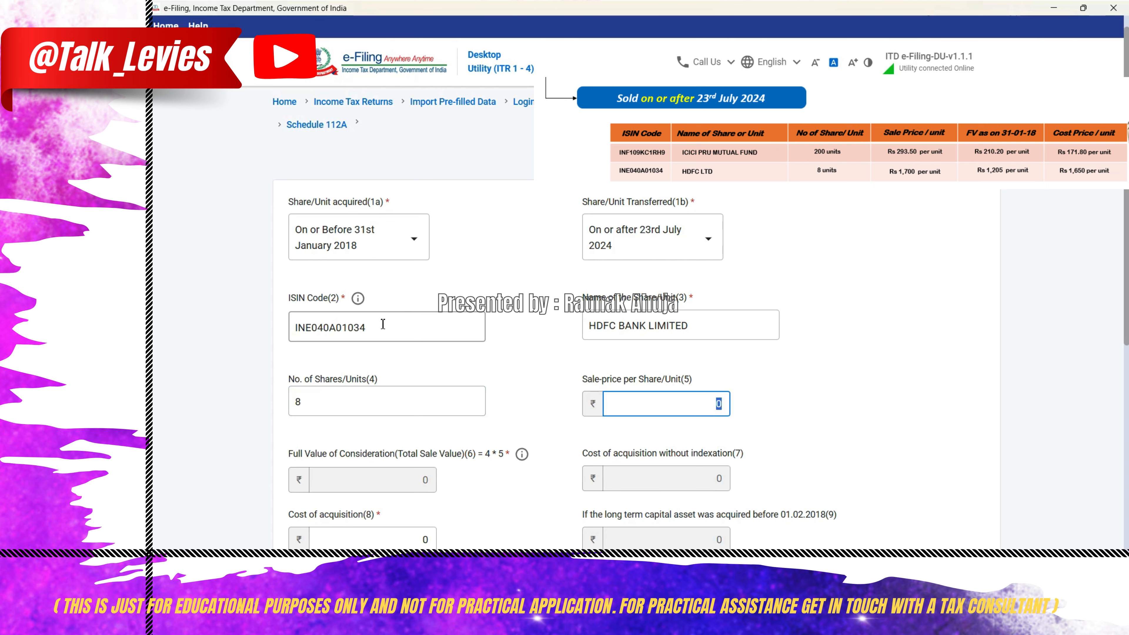
text(1700)
key(Tab)
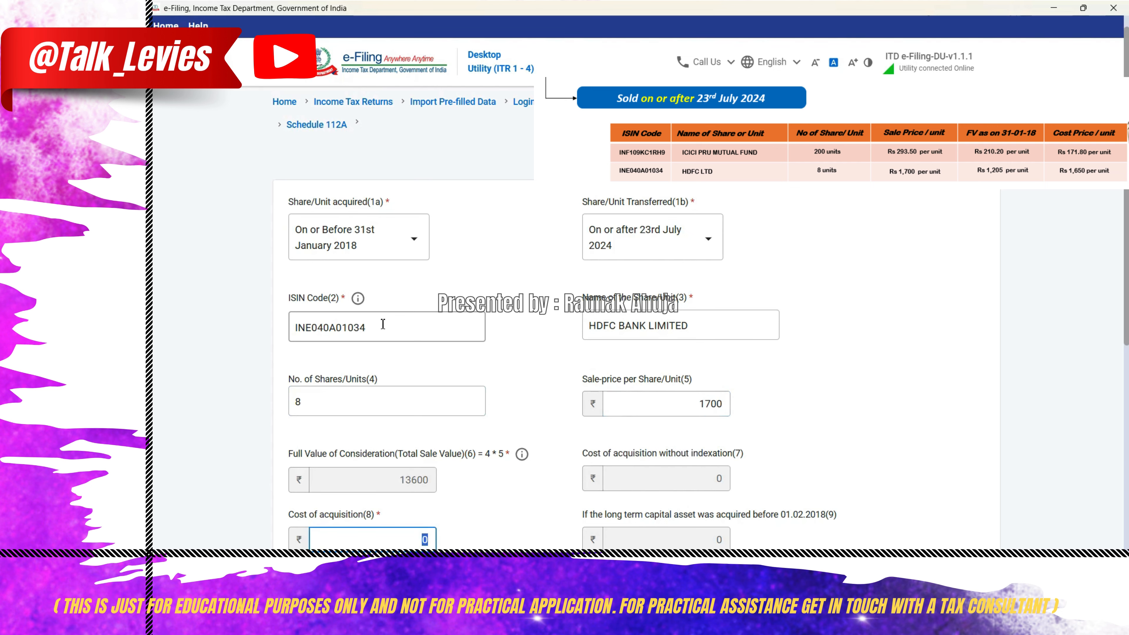
- Multiply 8 shares by the cost price of 1650 per share in the Calculator, then close it
key(super+r)
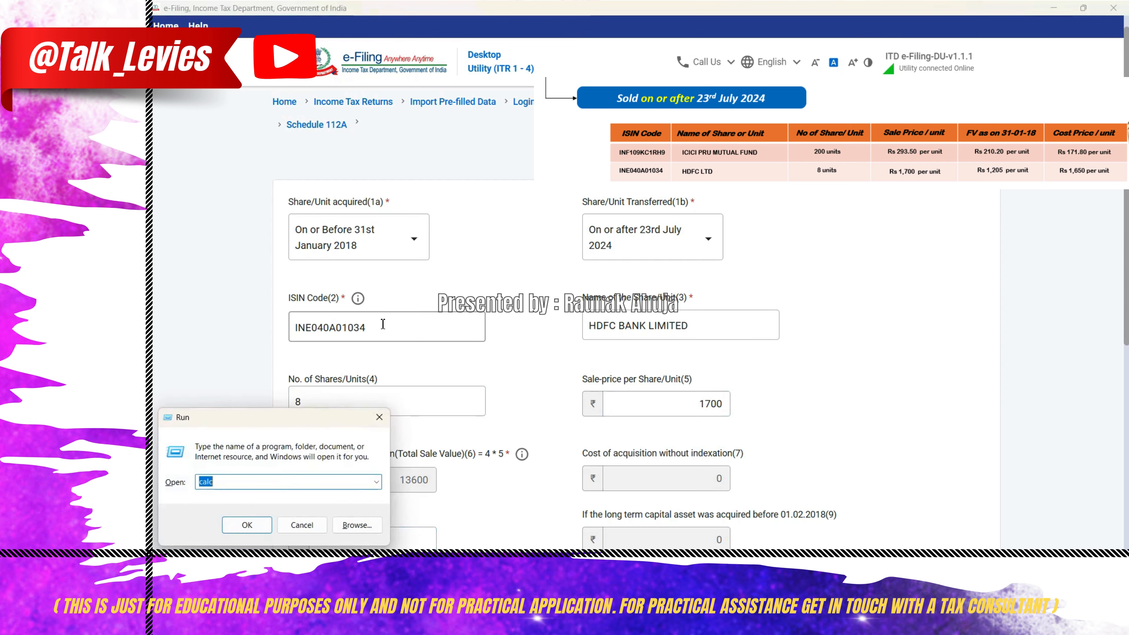
key(Return)
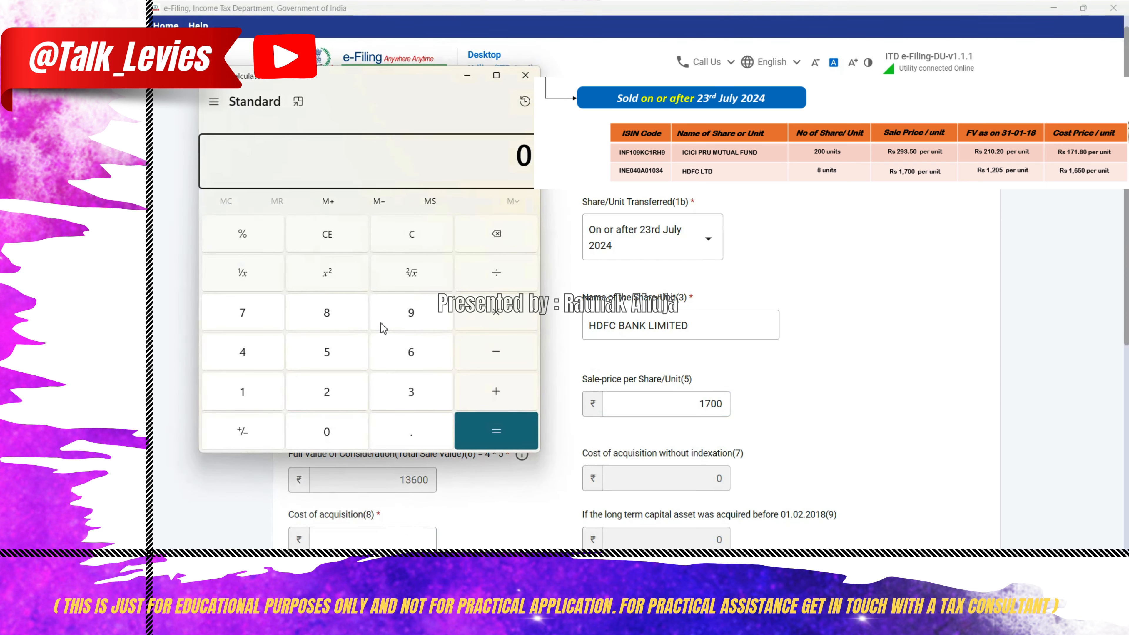
key(8)
key(asterisk)
text(1650)
key(Return)
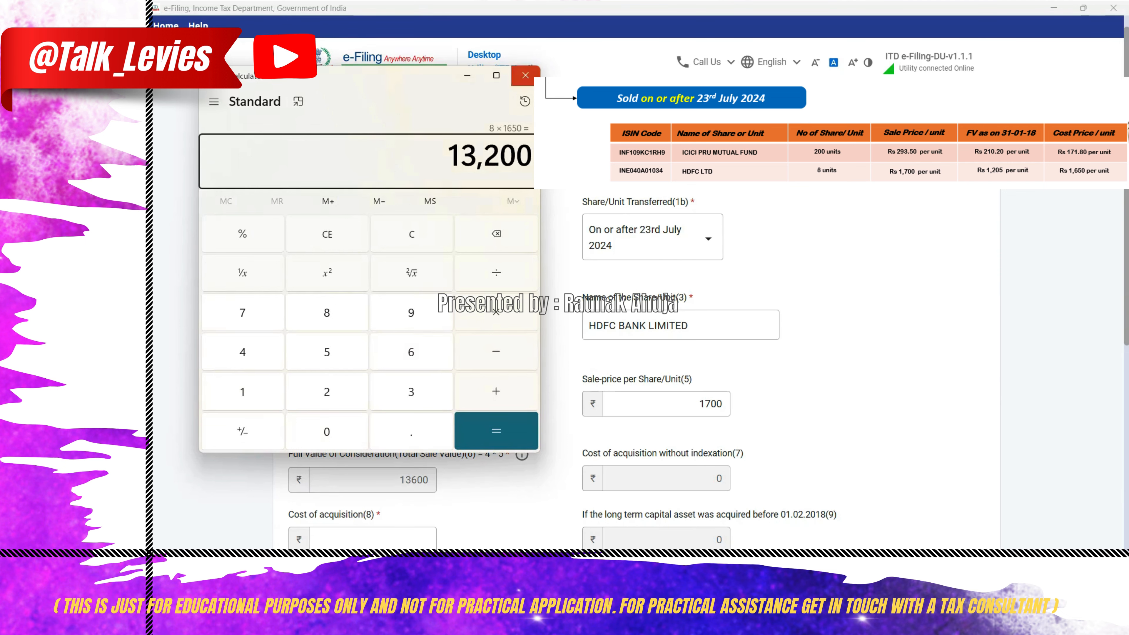
click(526, 75)
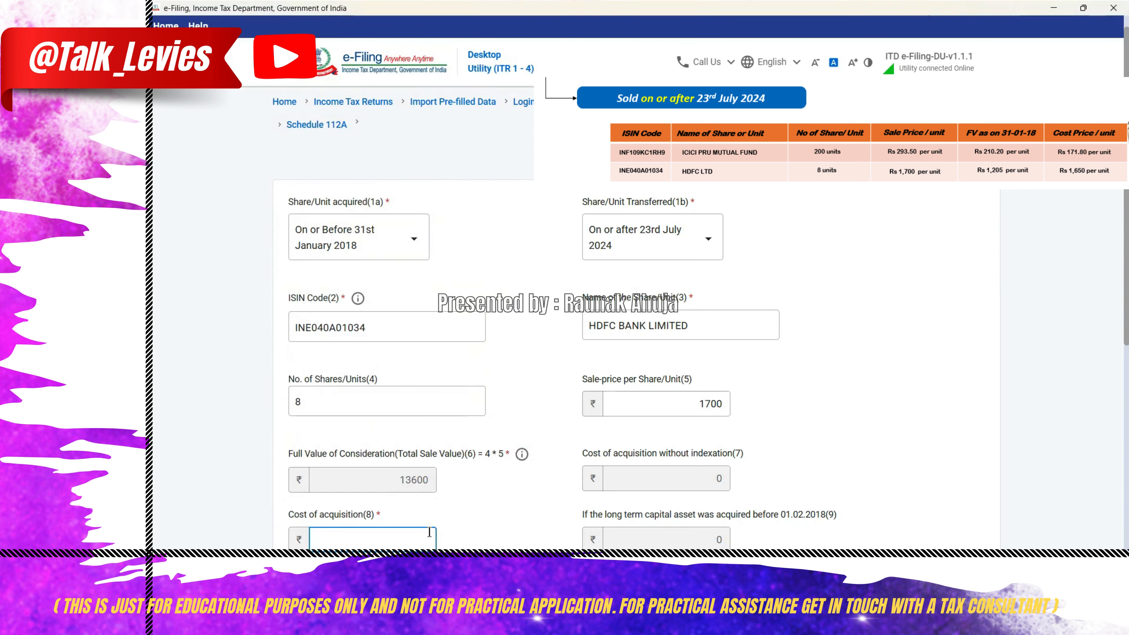
- Set the HDFC shares' cost of acquisition to 13200 and fair market value per share as on 31st January 2018 to 1205, and save the entry
text(13200)
key(Tab)
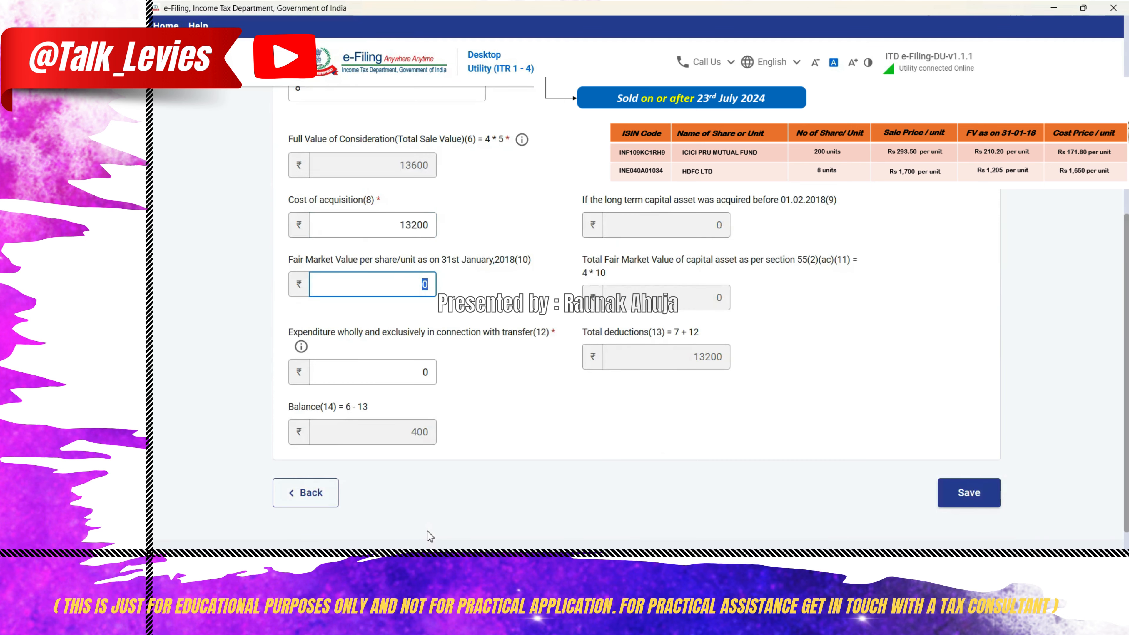
text(1205)
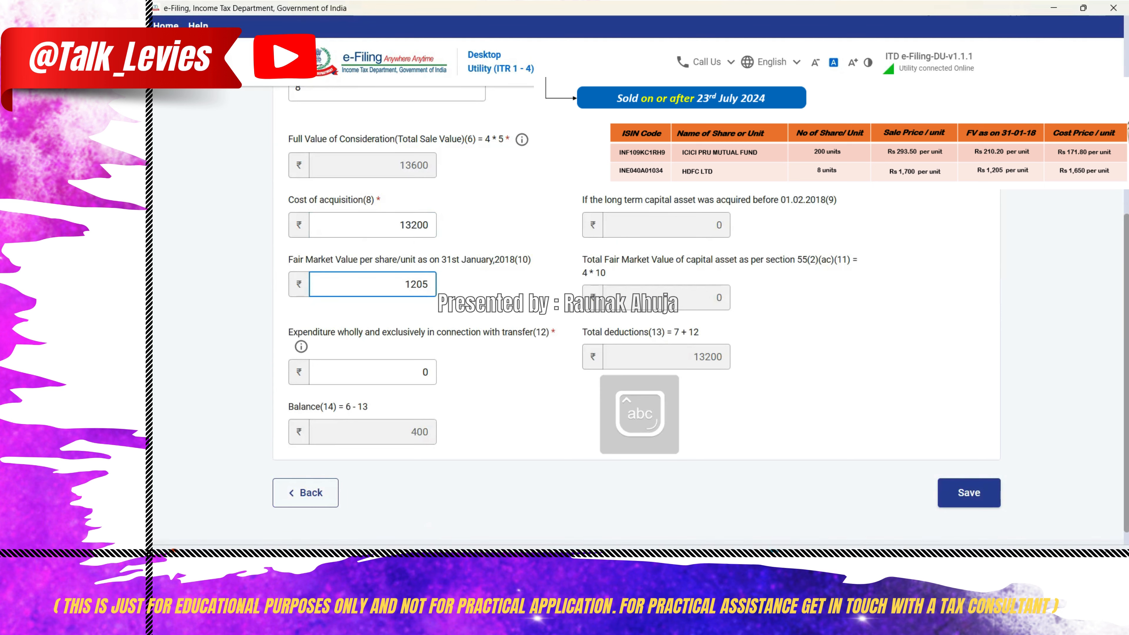
click(534, 443)
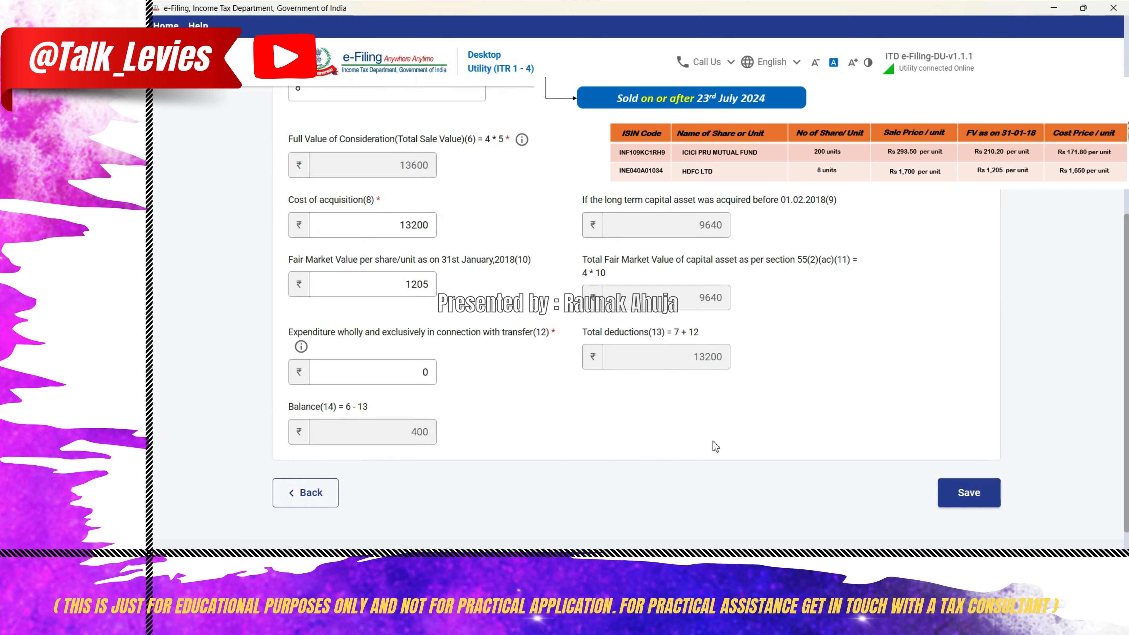
click(964, 492)
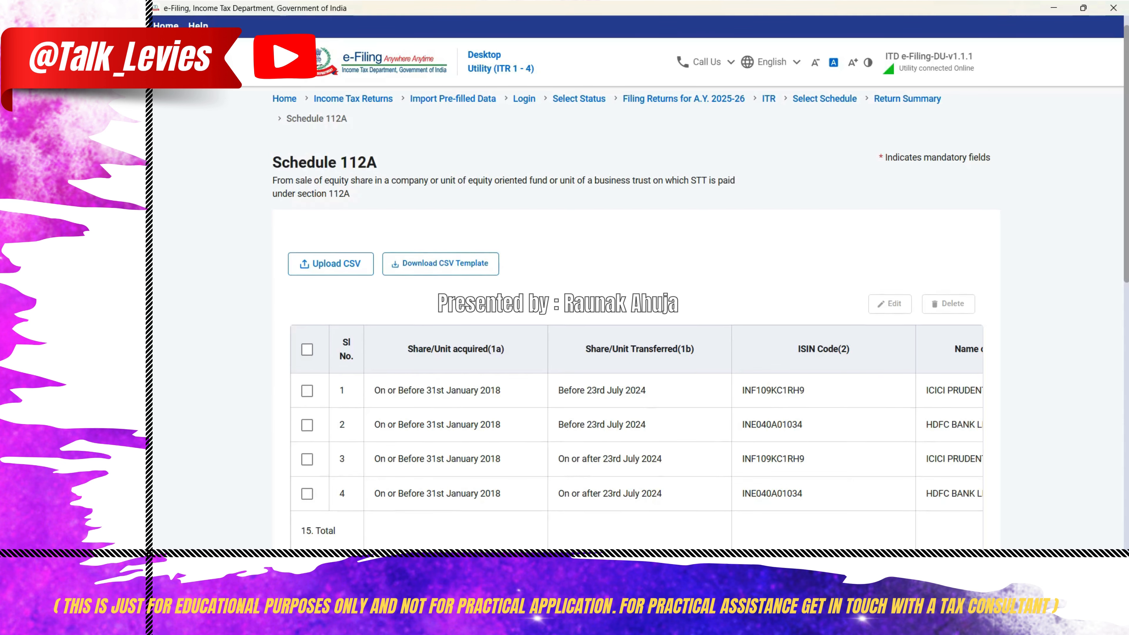
- Check the column 14 totals of long-term capital gains under section 112A and confirm Schedule 112A
scroll(637, 312, down, 10)
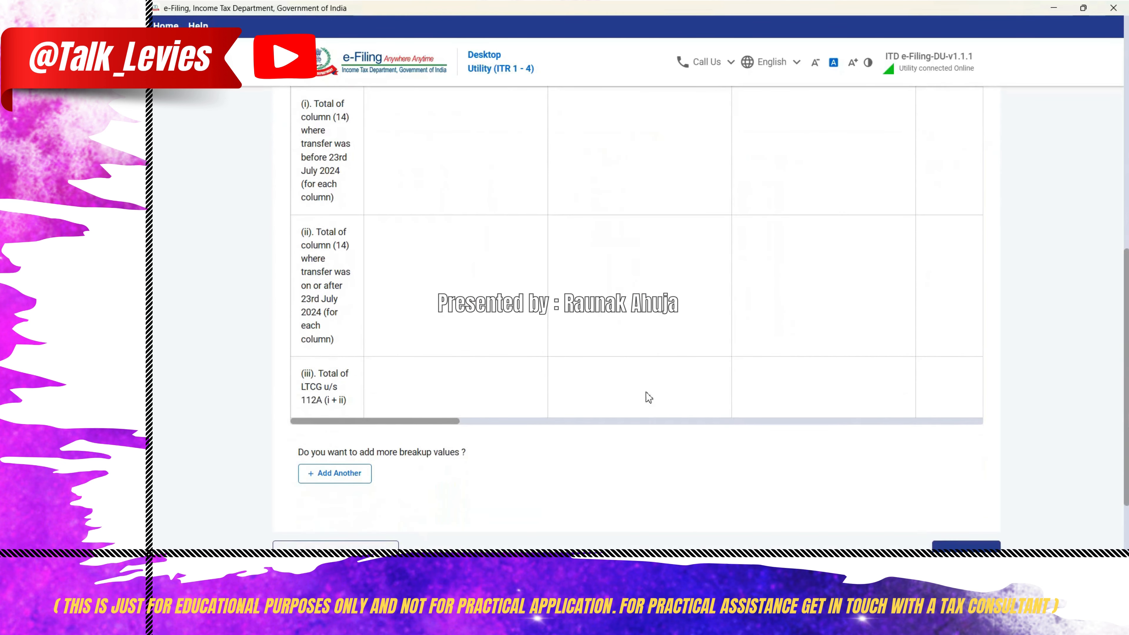
drag(454, 421, 990, 448)
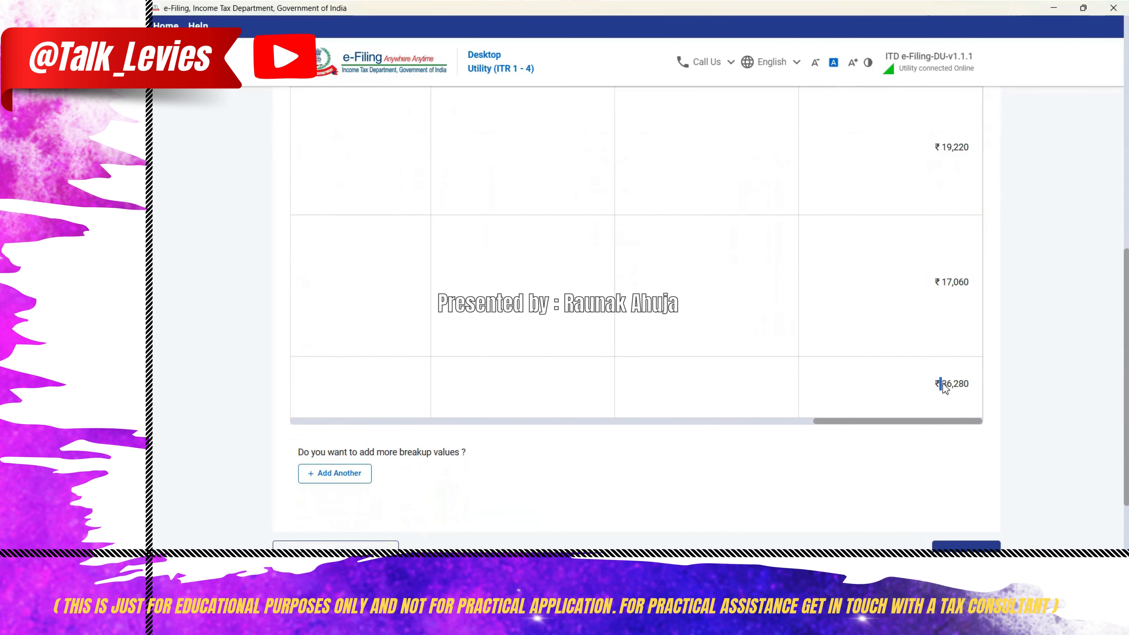
drag(944, 387, 973, 393)
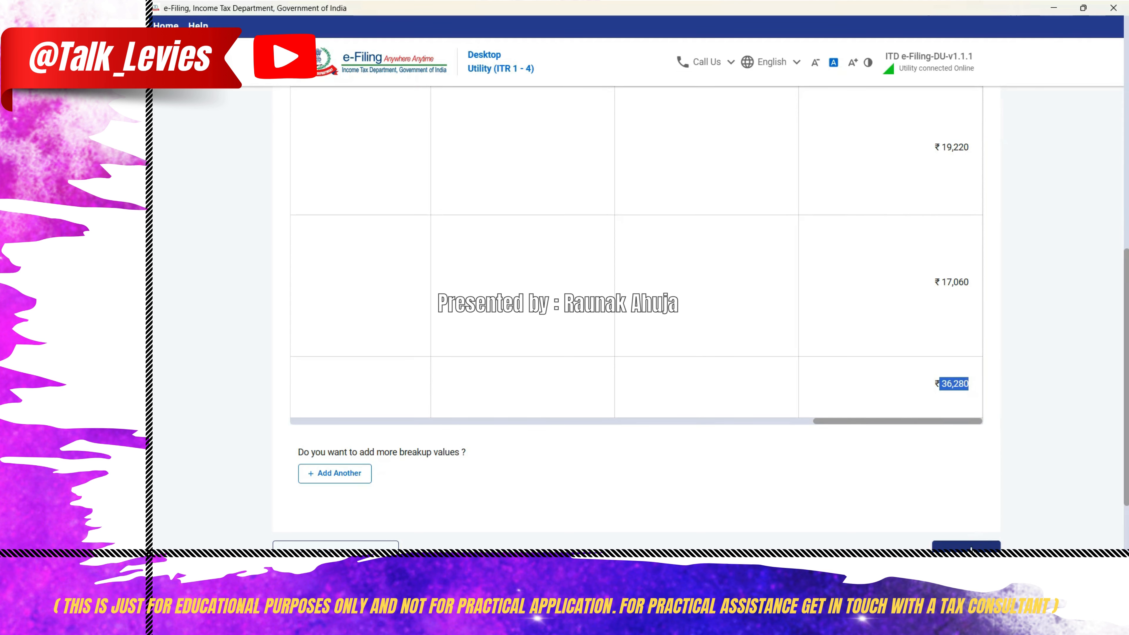
click(969, 546)
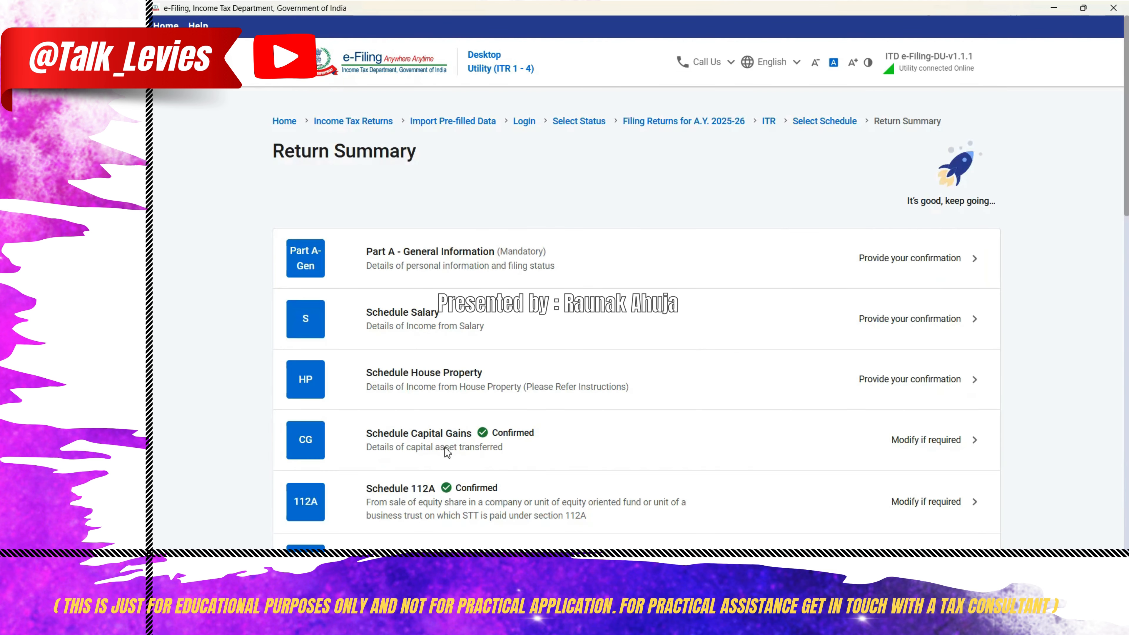
- Open Schedule Capital Gains from the return summary and expand the information about accrual/receipt of capital gain
click(924, 442)
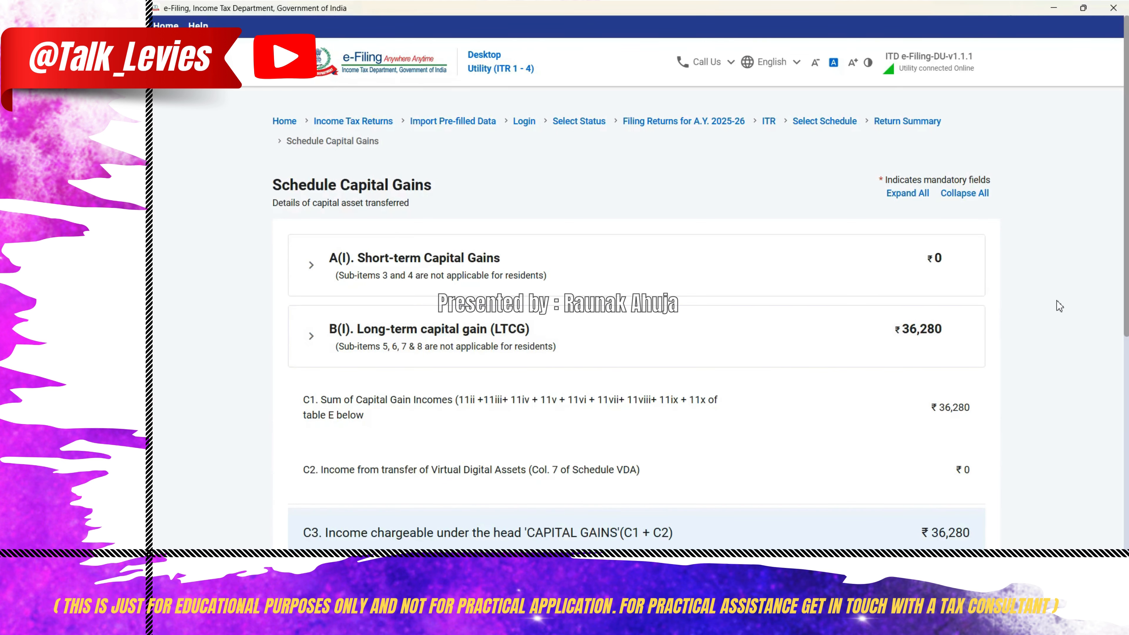
scroll(1066, 302, down, 1)
scroll(429, 387, down, 8)
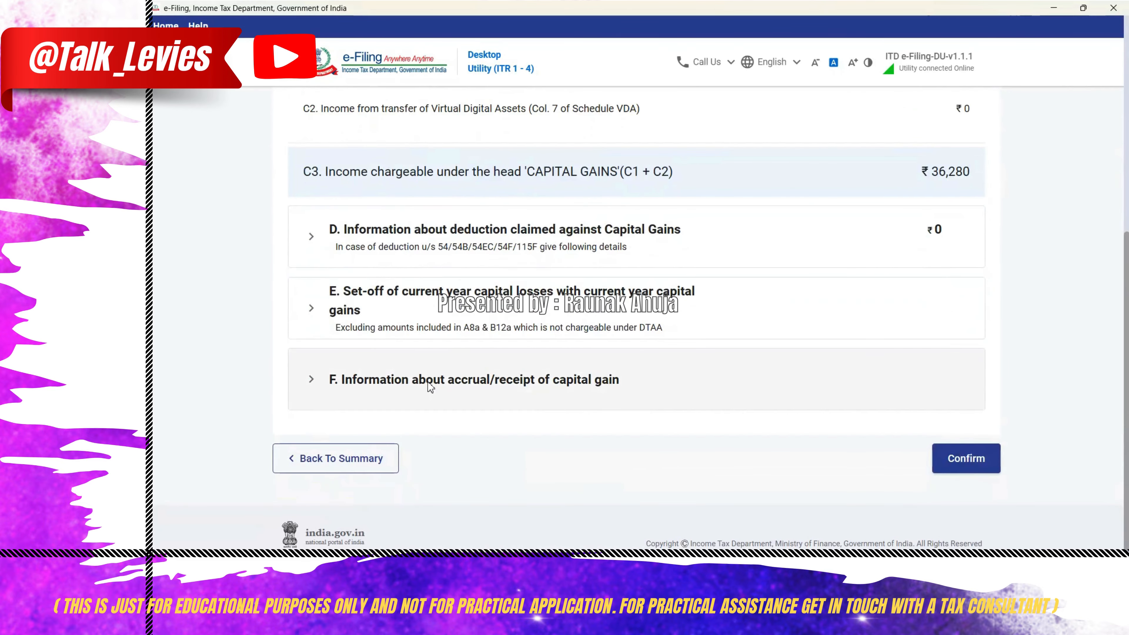
click(429, 381)
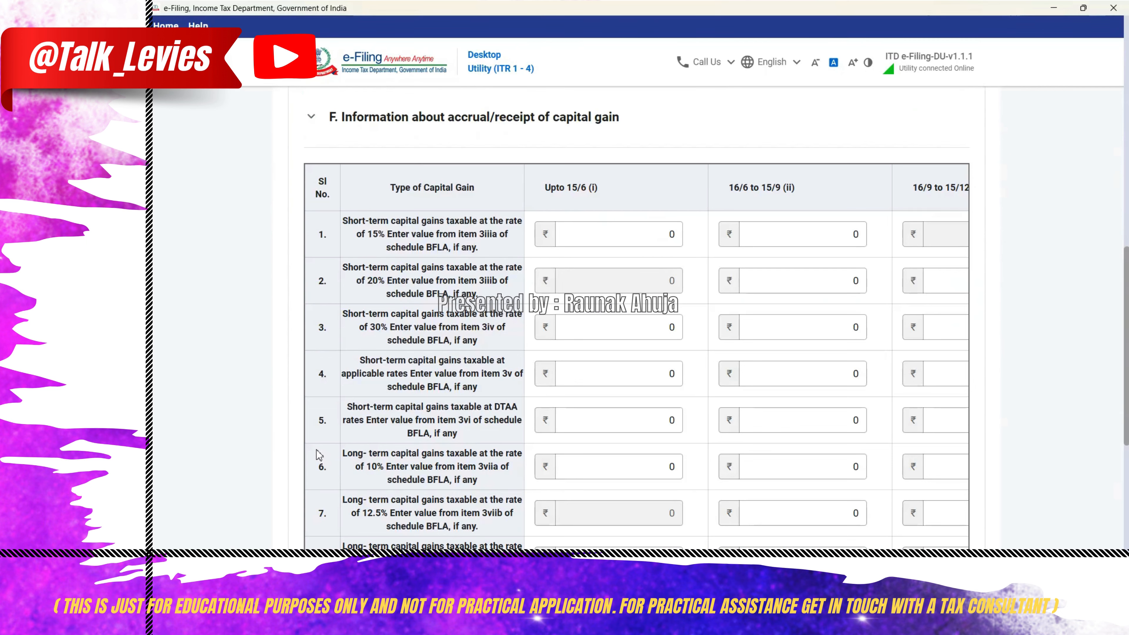
- Review the 10% and 12.5% long-term gain rows and the period columns, collapse the section and confirm Schedule Capital Gains
drag(316, 453, 504, 514)
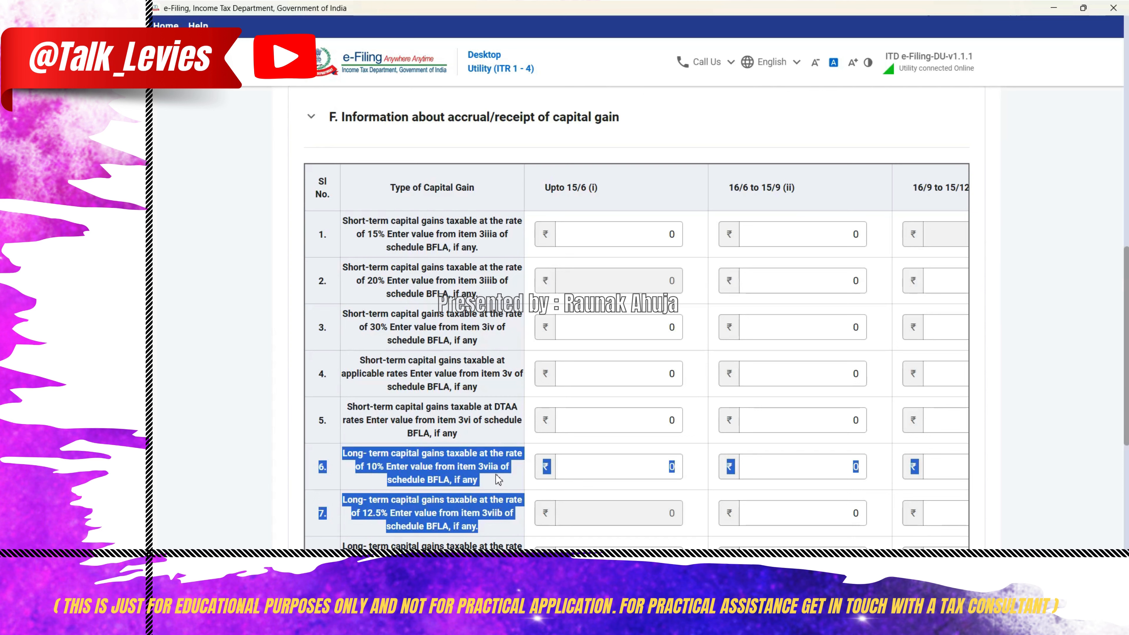
drag(543, 186, 594, 190)
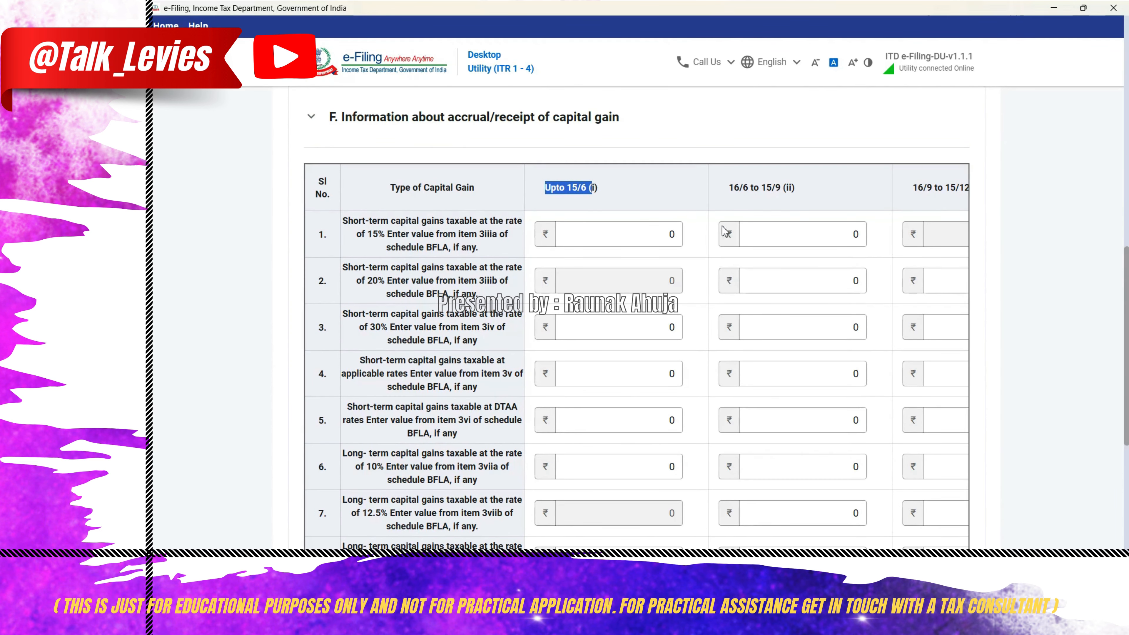
drag(728, 186, 796, 190)
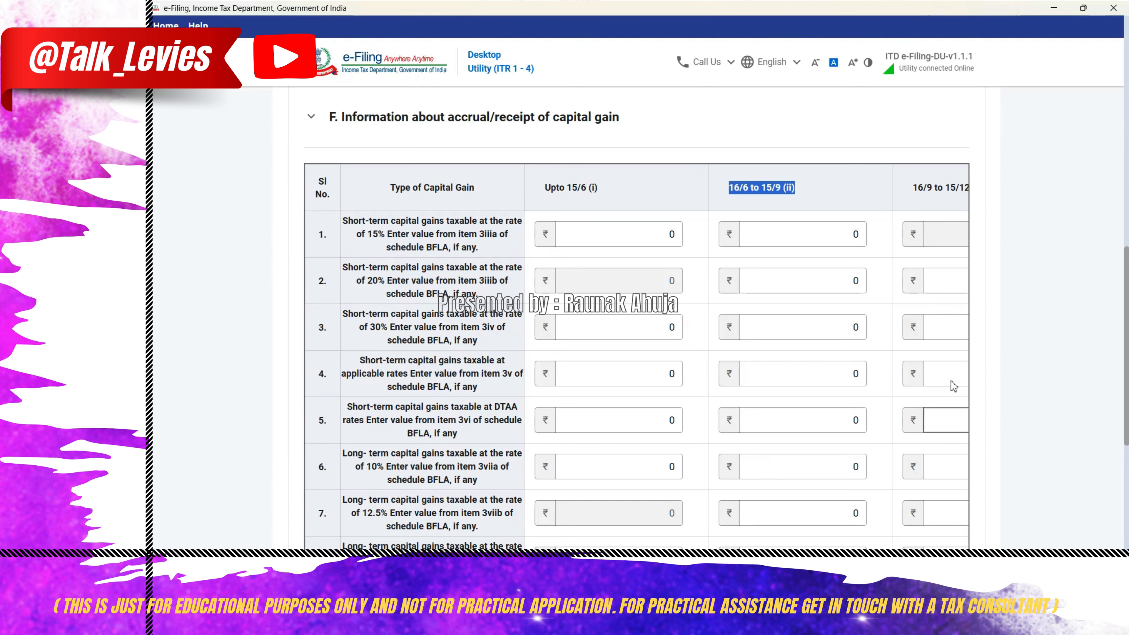
click(565, 117)
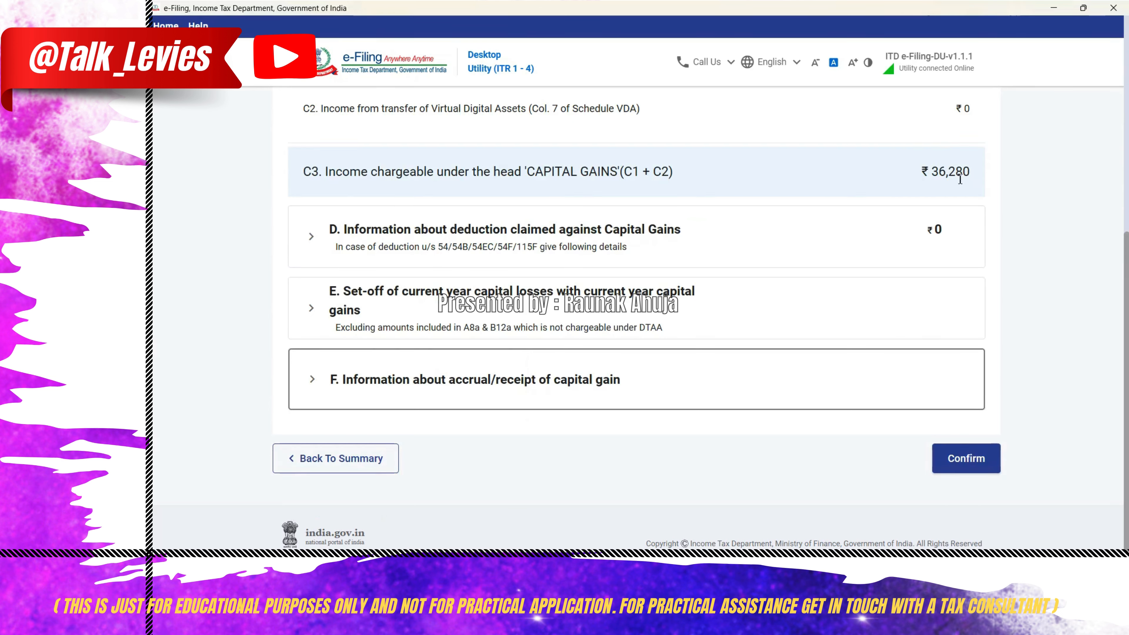
click(980, 465)
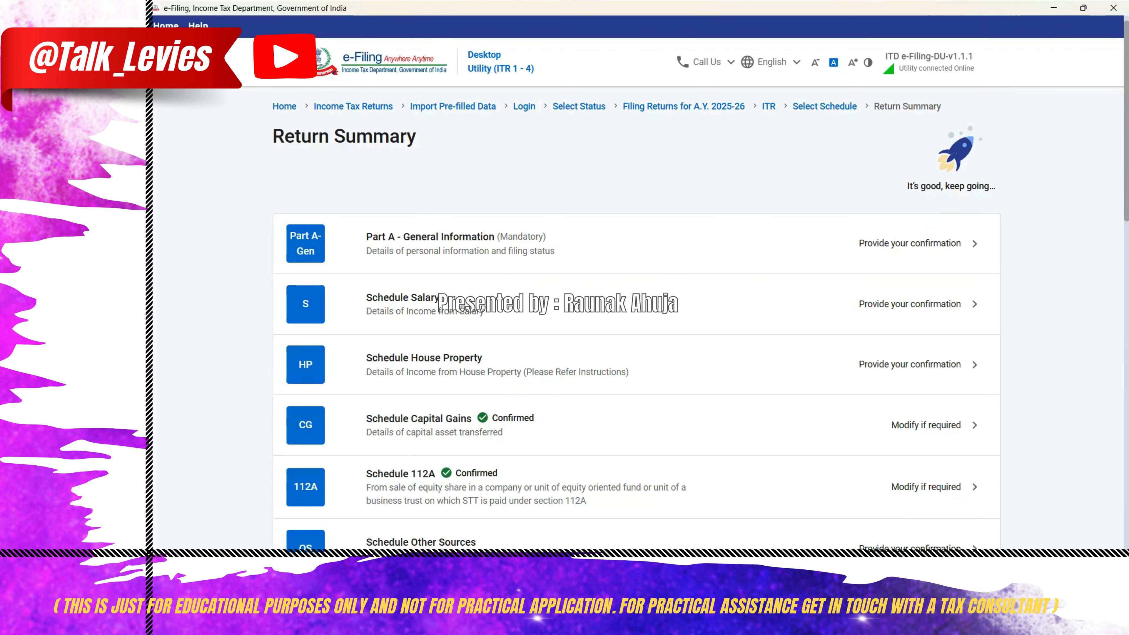